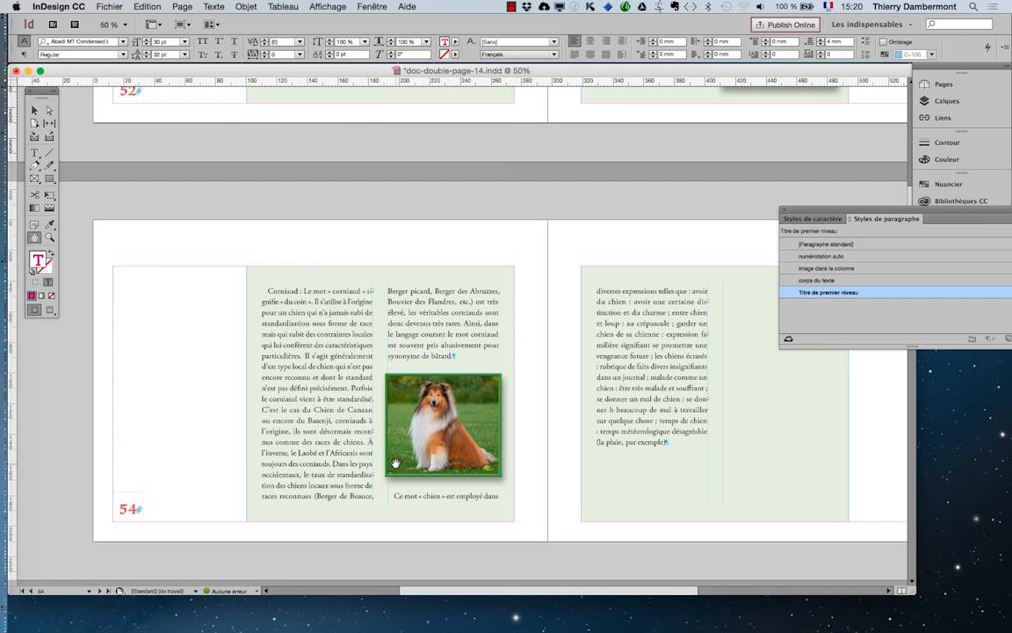
# Step: Place the text cursor in the paragraph containing the dog image on page 54 and display the paragraph formatting settings beside it
pyautogui.scroll(1, 395, 463)
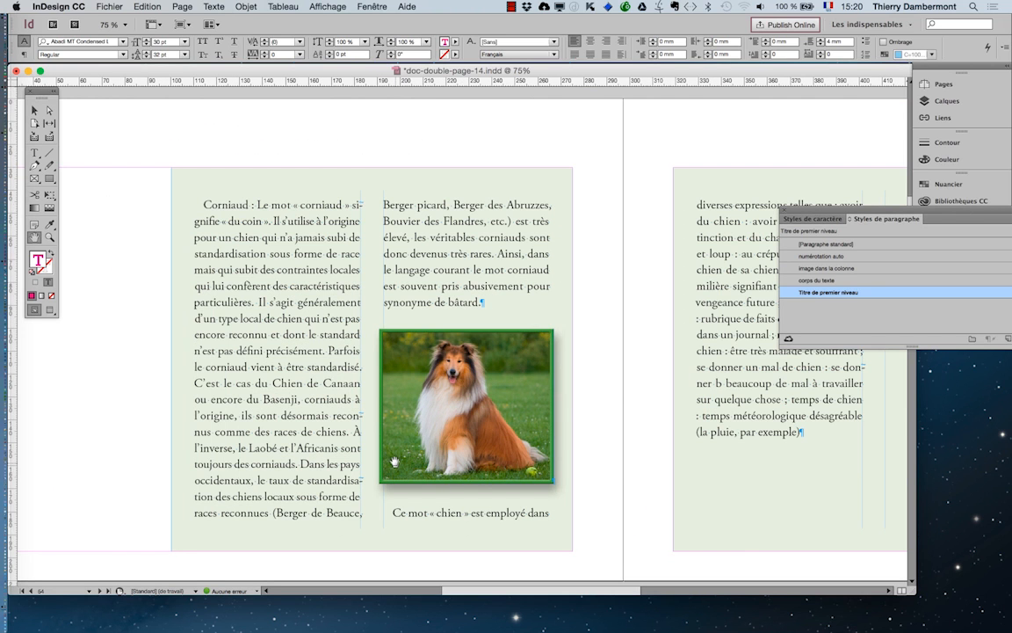
pyautogui.click(35, 153)
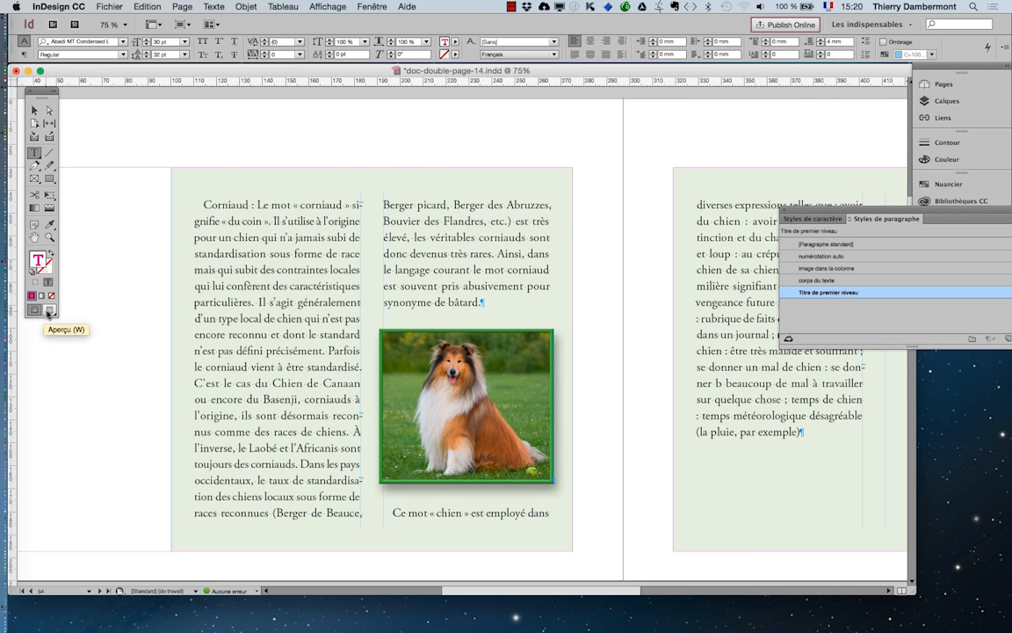
pyautogui.scroll(2, 444, 505)
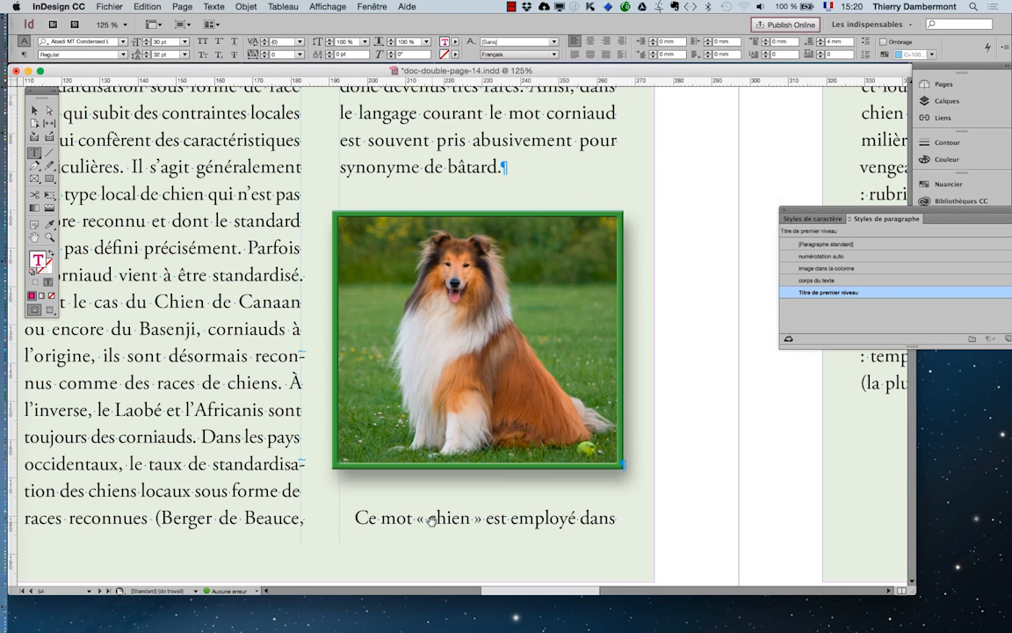
pyautogui.click(357, 520)
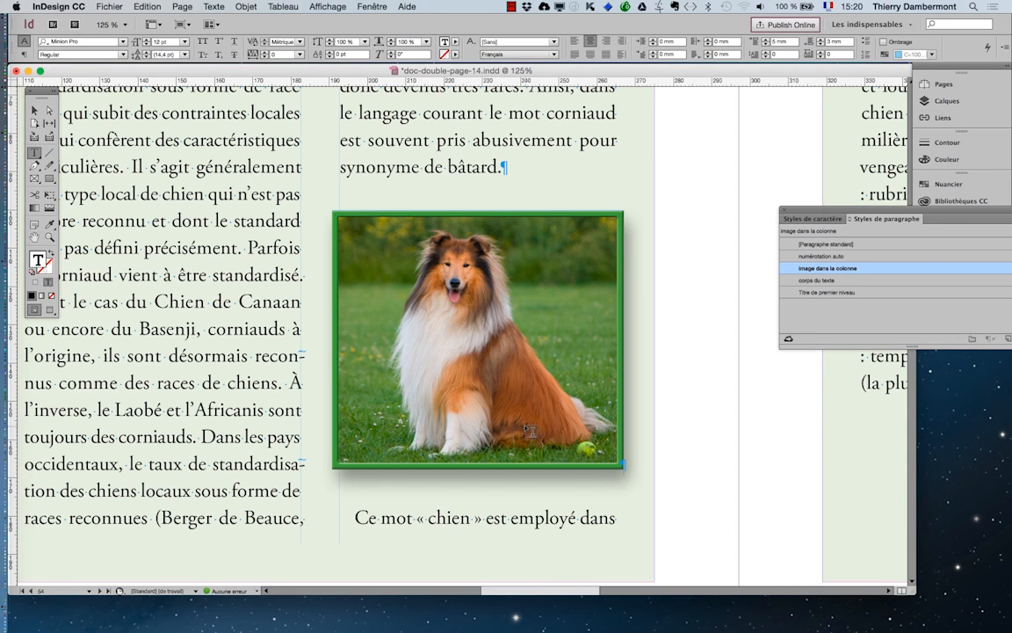
pyautogui.click(210, 6)
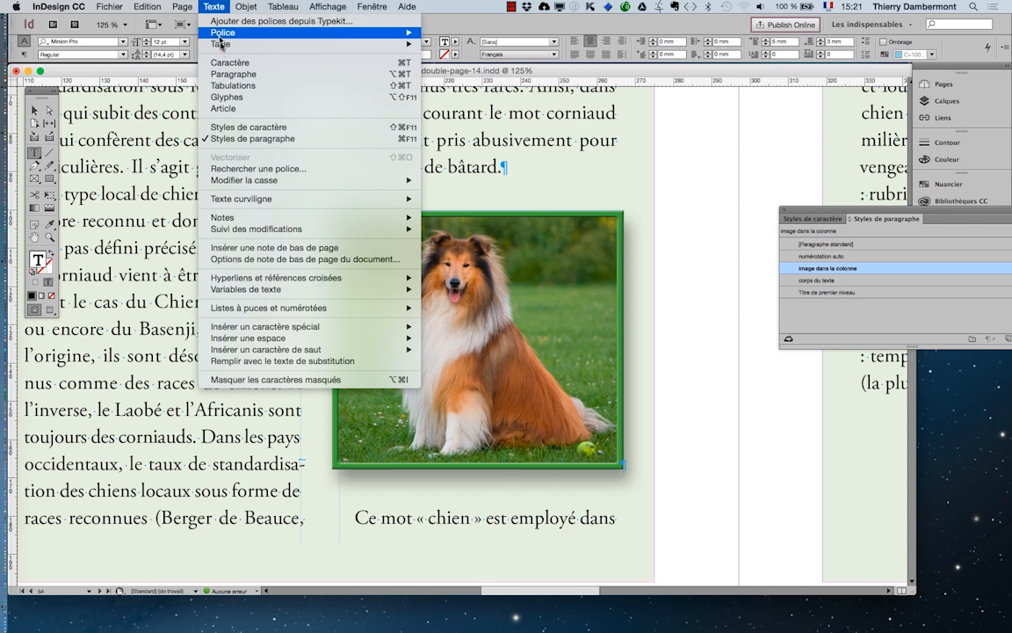
pyautogui.click(238, 77)
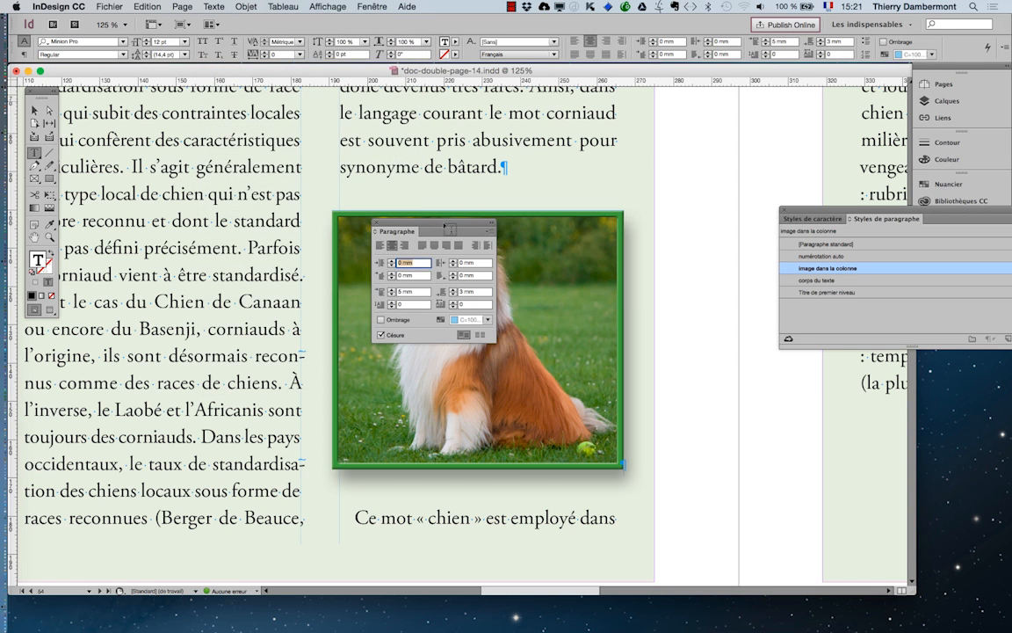
pyautogui.moveTo(411, 224); pyautogui.dragTo(703, 129)
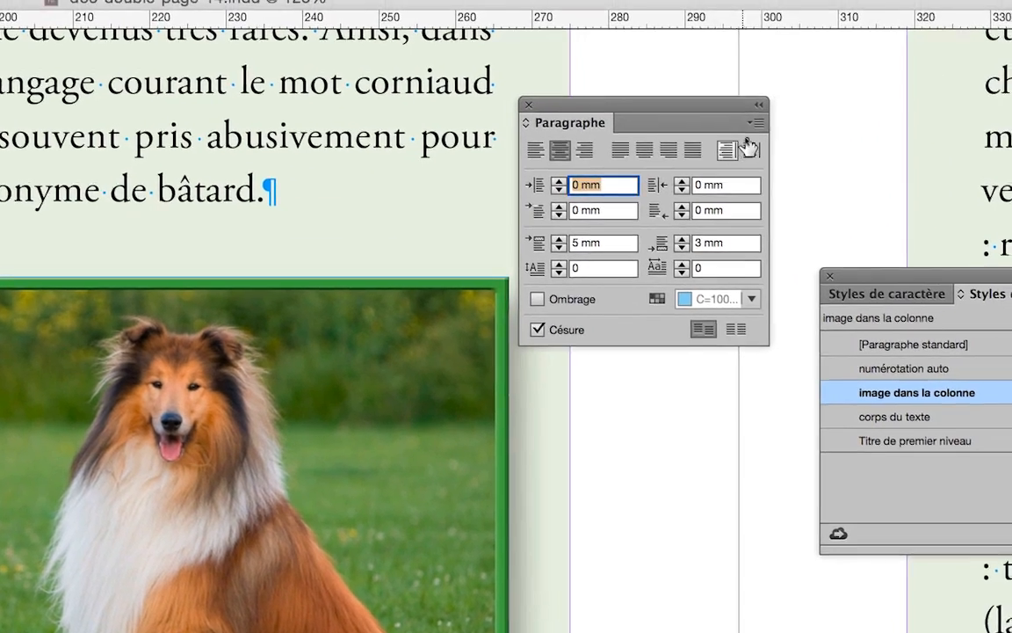
# Step: Set the image paragraph's layout to Etendue de colonnes with the span set to Tout
pyautogui.click(757, 123)
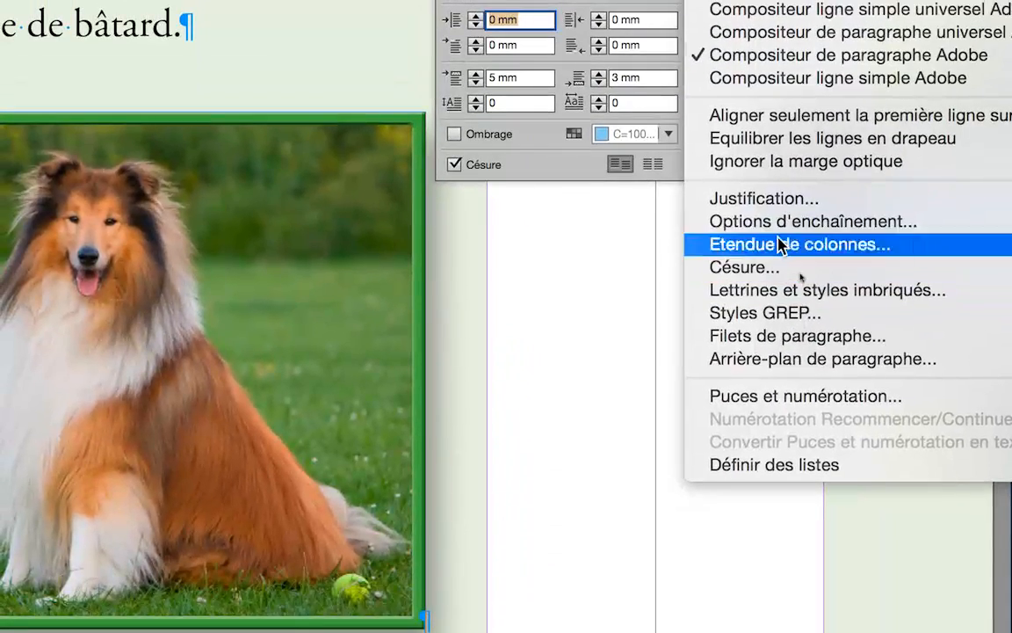
pyautogui.click(779, 244)
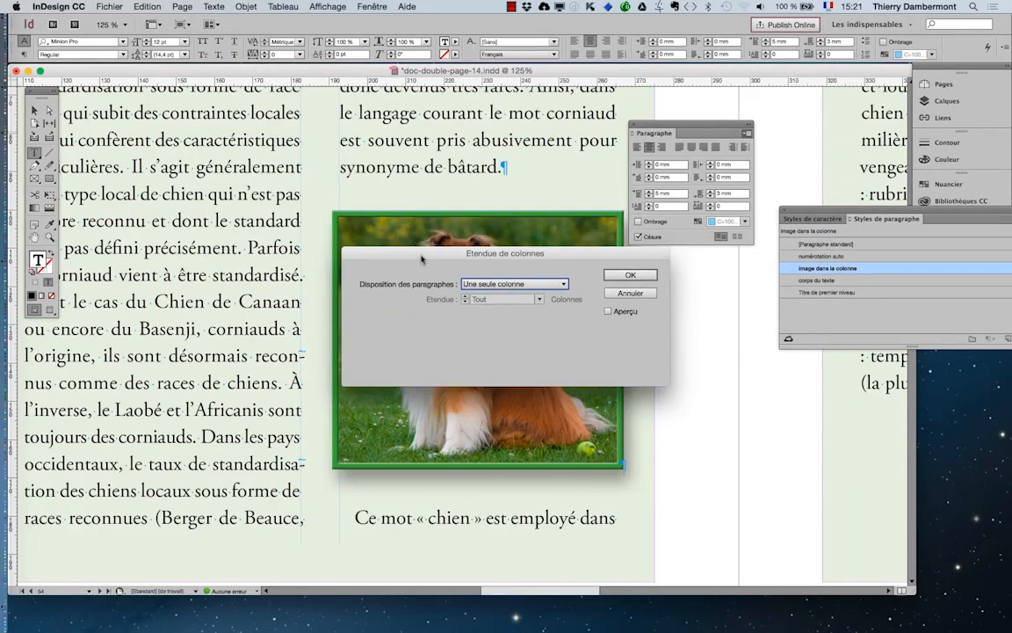
pyautogui.moveTo(422, 259); pyautogui.dragTo(332, 95)
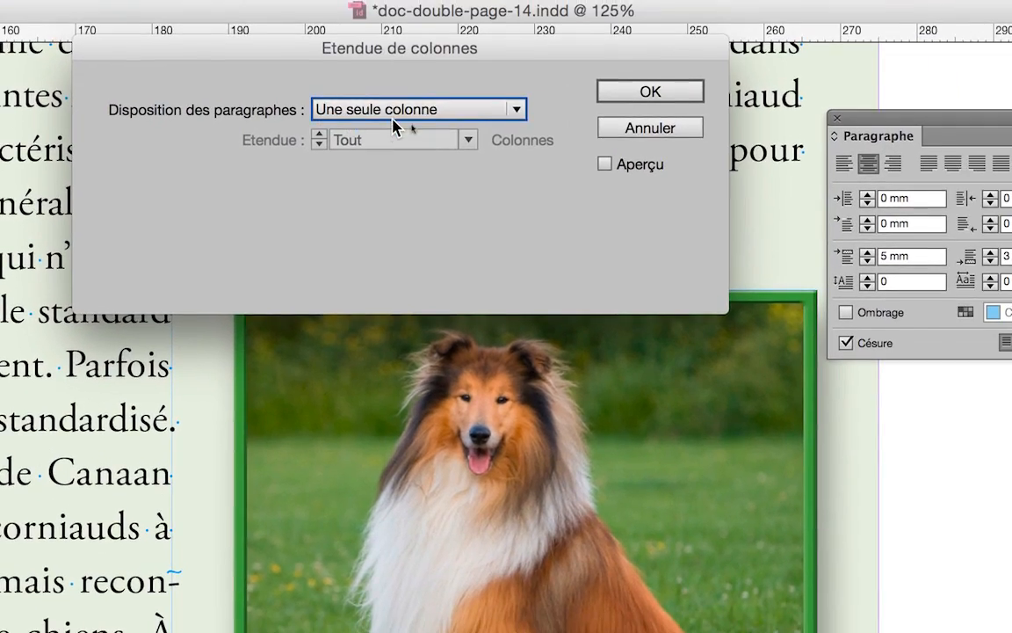
pyautogui.click(411, 121)
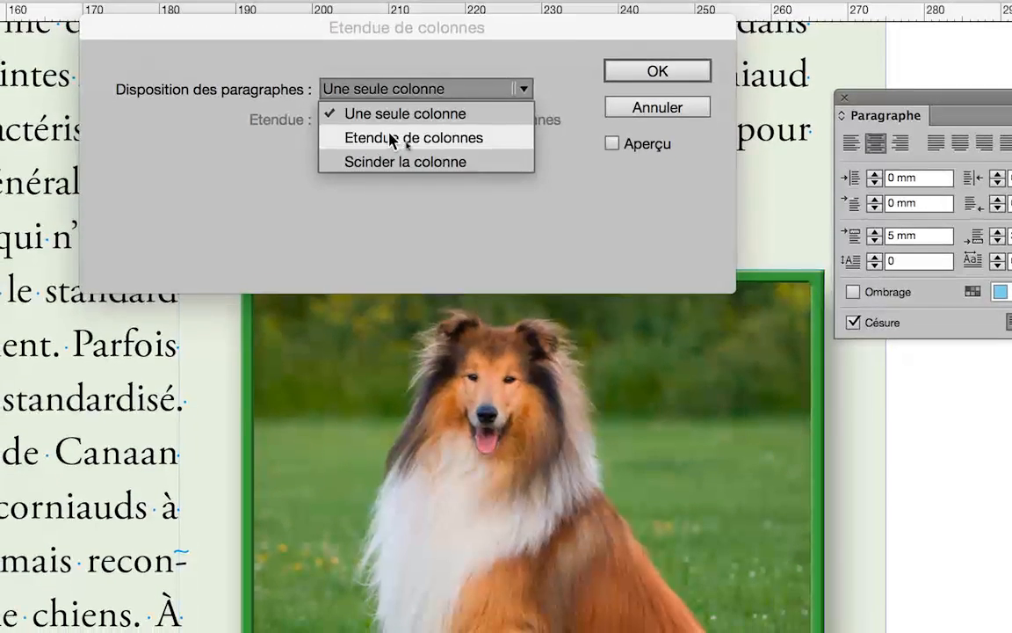
pyautogui.click(391, 163)
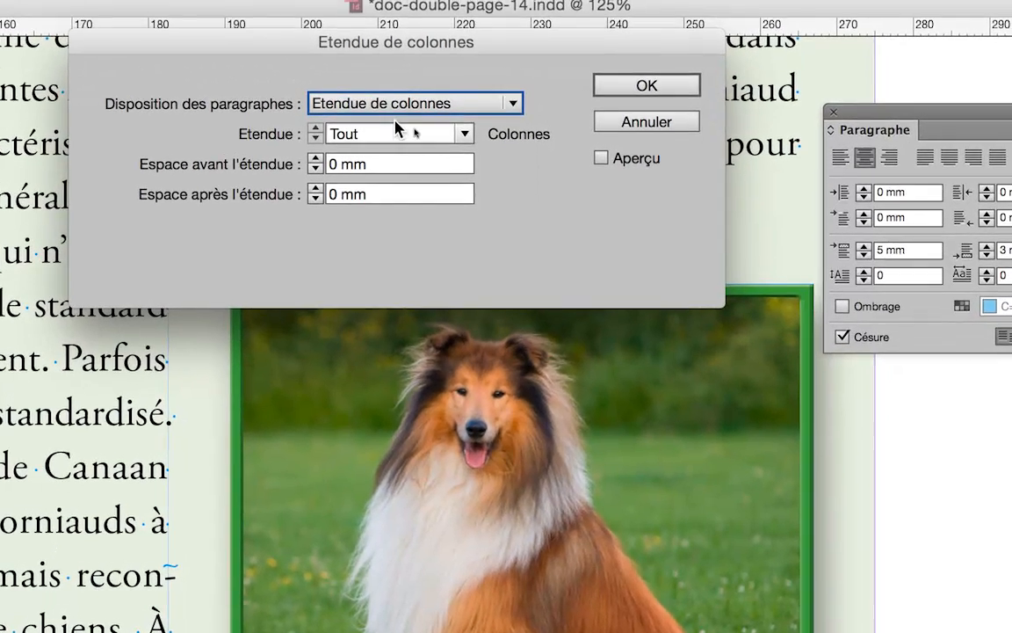
pyautogui.click(404, 95)
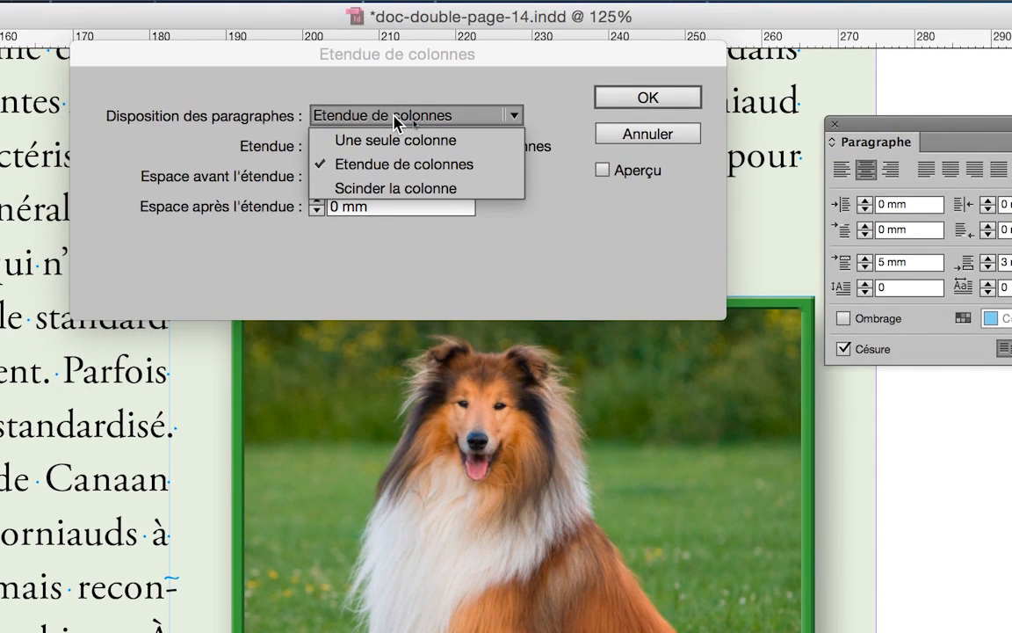
pyautogui.click(395, 121)
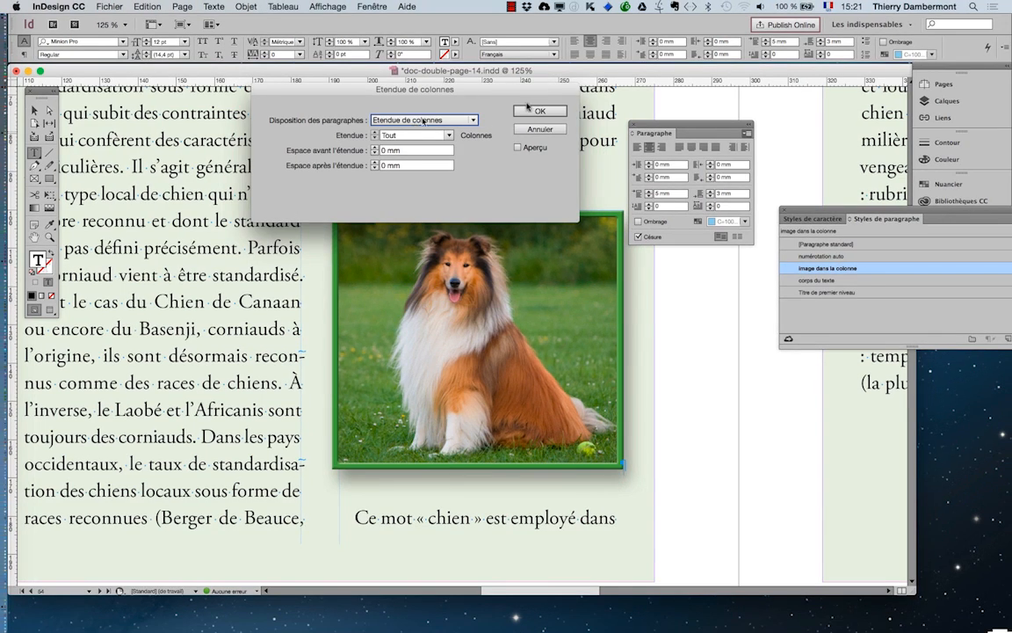
pyautogui.click(648, 98)
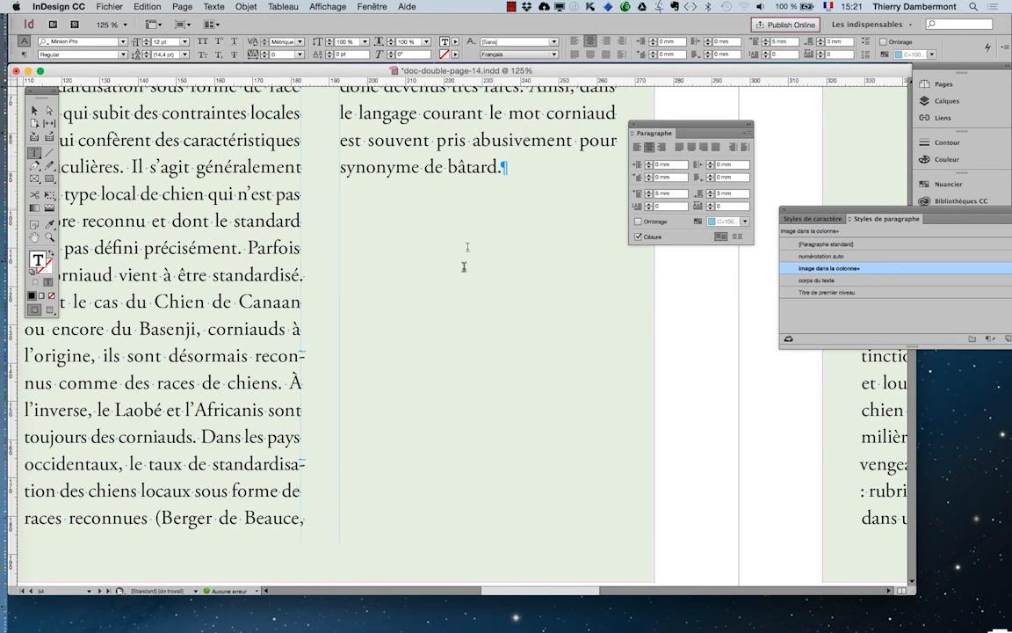
# Step: Widen the dog image frame on page 55 on both sides to span both text columns, about 157 mm wide
pyautogui.scroll(-1, 467, 283)
pyautogui.moveTo(518, 297); pyautogui.dragTo(211, 505)
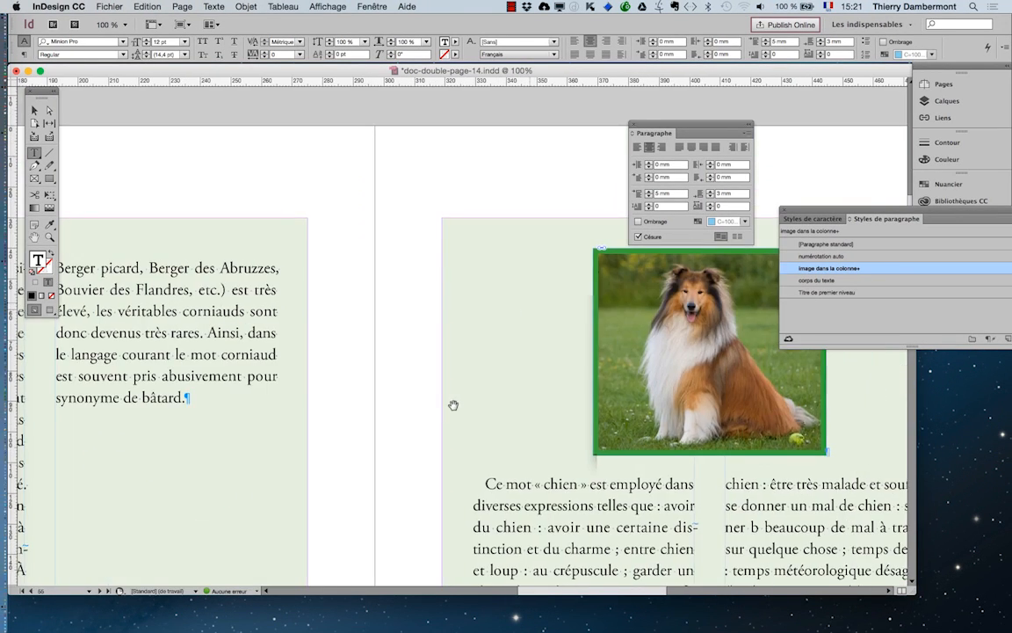
pyautogui.hscroll(5, 211, 356)
pyautogui.scroll(-1, 211, 355)
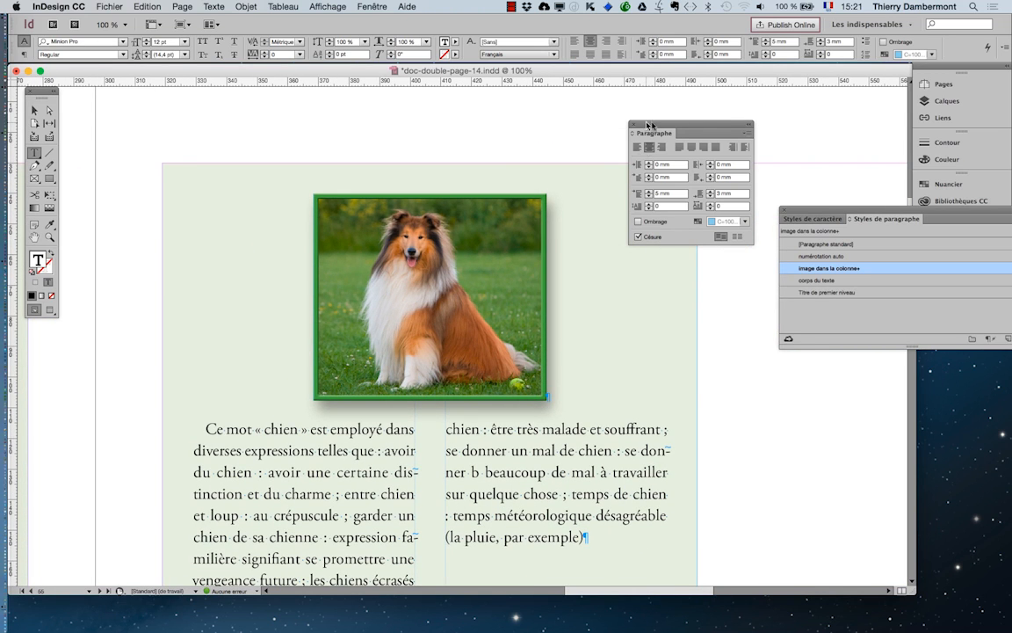
pyautogui.moveTo(651, 136); pyautogui.dragTo(787, 109)
pyautogui.click(41, 111)
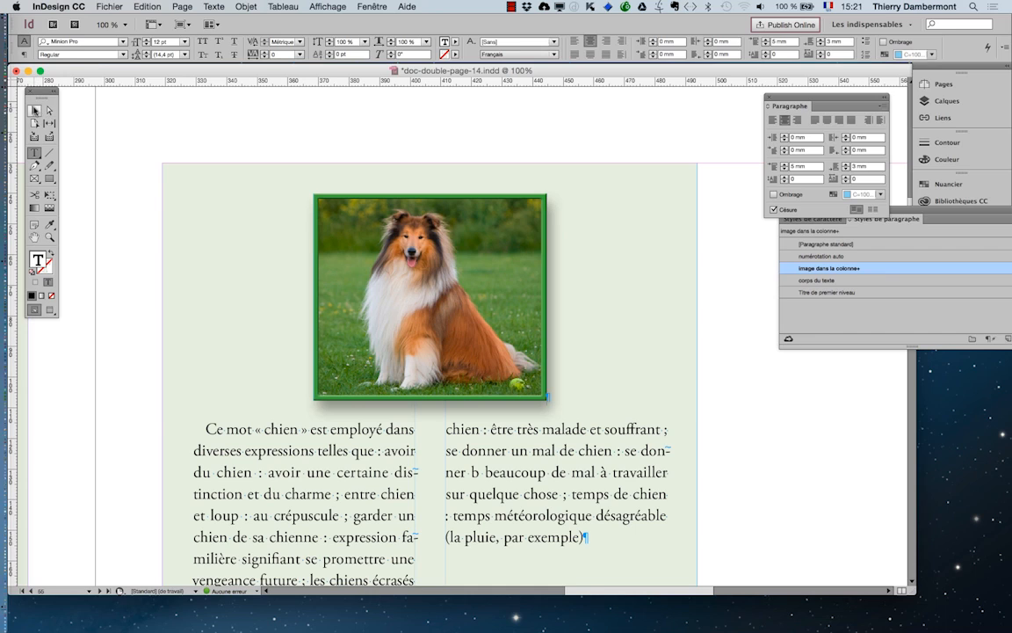
pyautogui.click(49, 194)
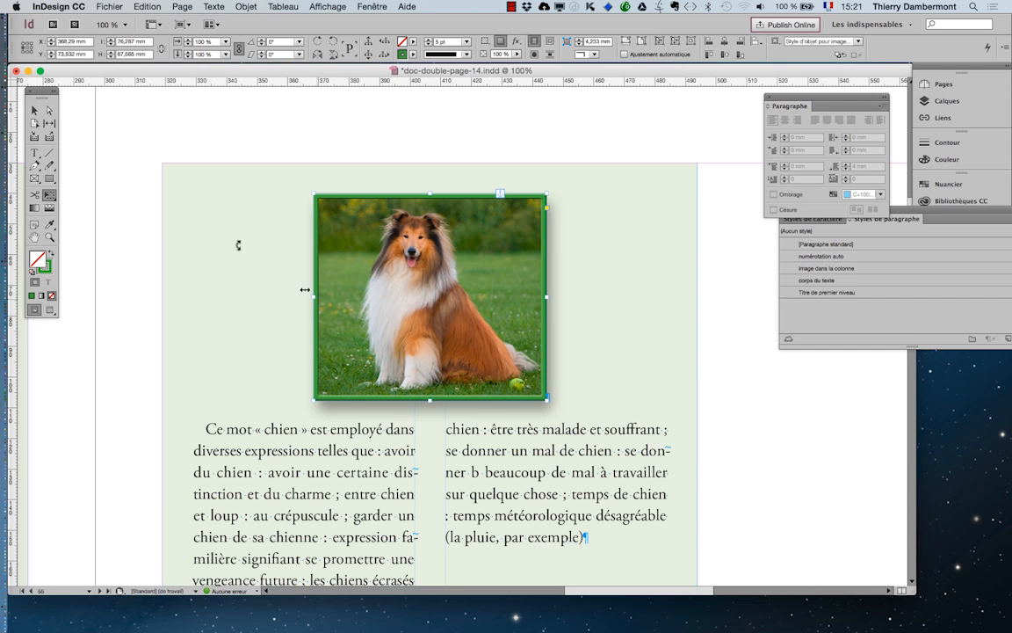
pyautogui.click(34, 110)
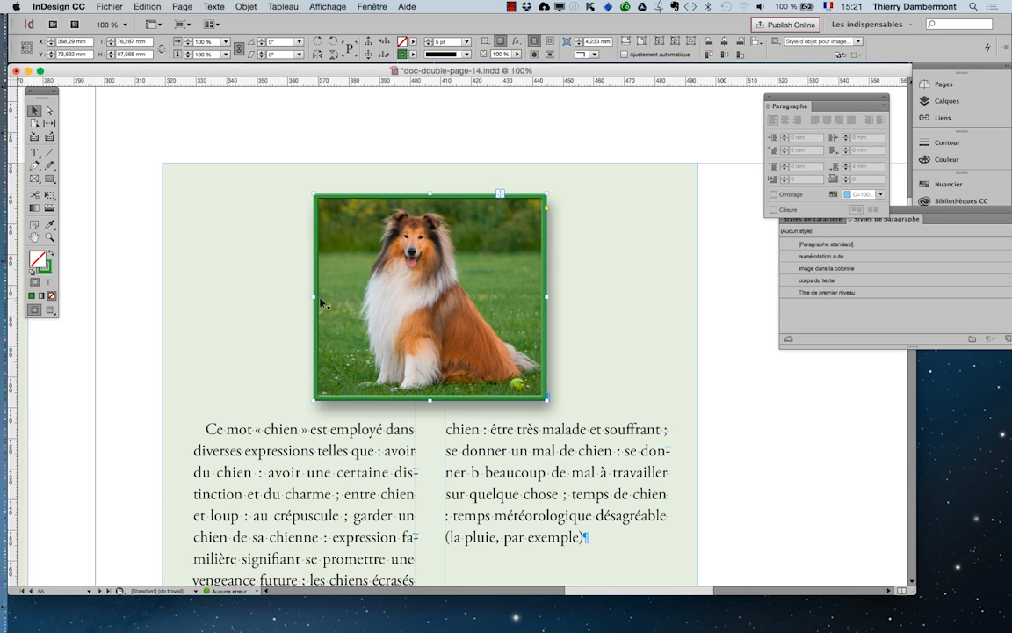
pyautogui.moveTo(313, 297); pyautogui.dragTo(189, 298)
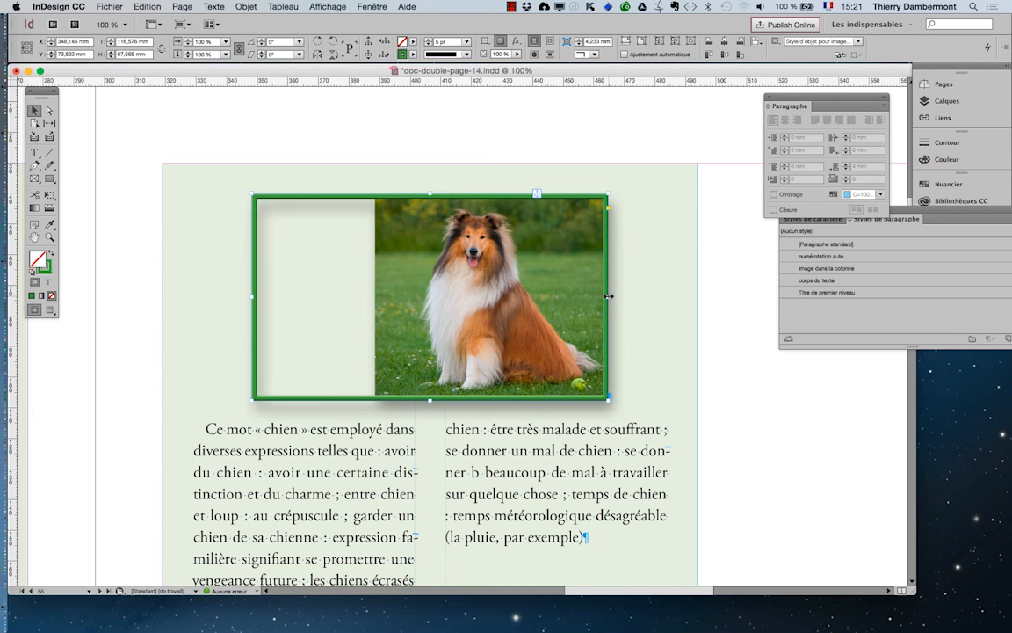
pyautogui.moveTo(609, 296); pyautogui.dragTo(672, 296)
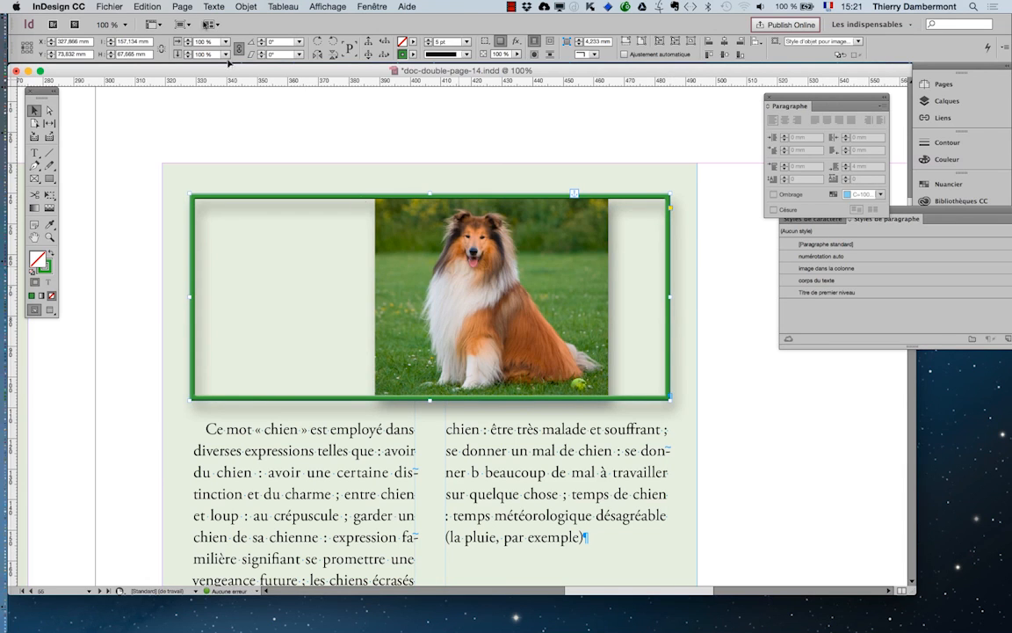
# Step: Fit the photo to fill its frame proportionally, then reposition it inside at about X -0.9 mm, Y 65.7 mm to show the dog's head
pyautogui.click(247, 6)
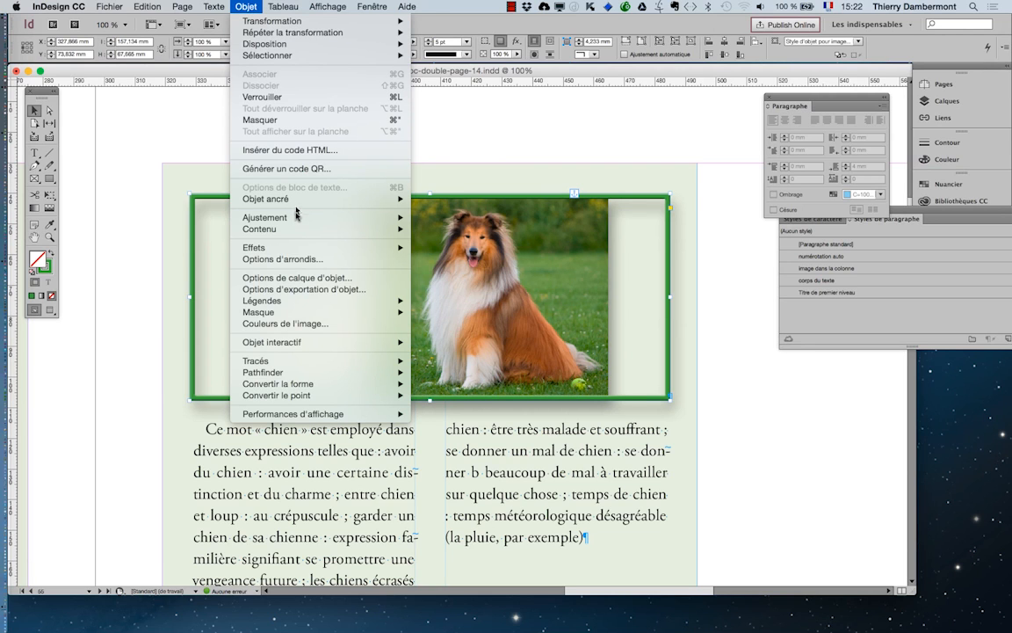
pyautogui.moveTo(358, 218)
pyautogui.click(438, 218)
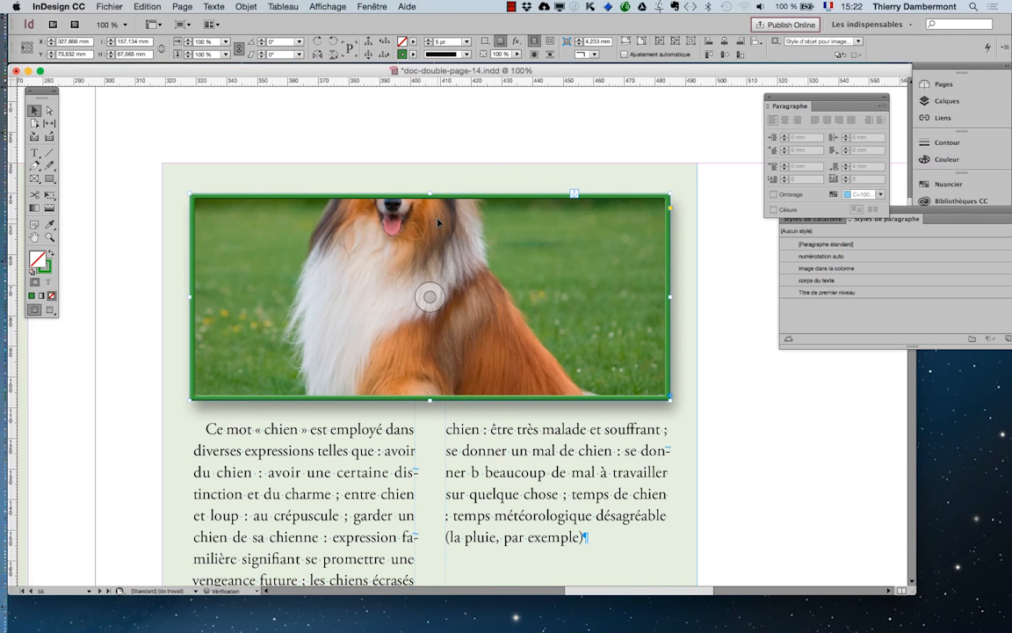
pyautogui.click(51, 113)
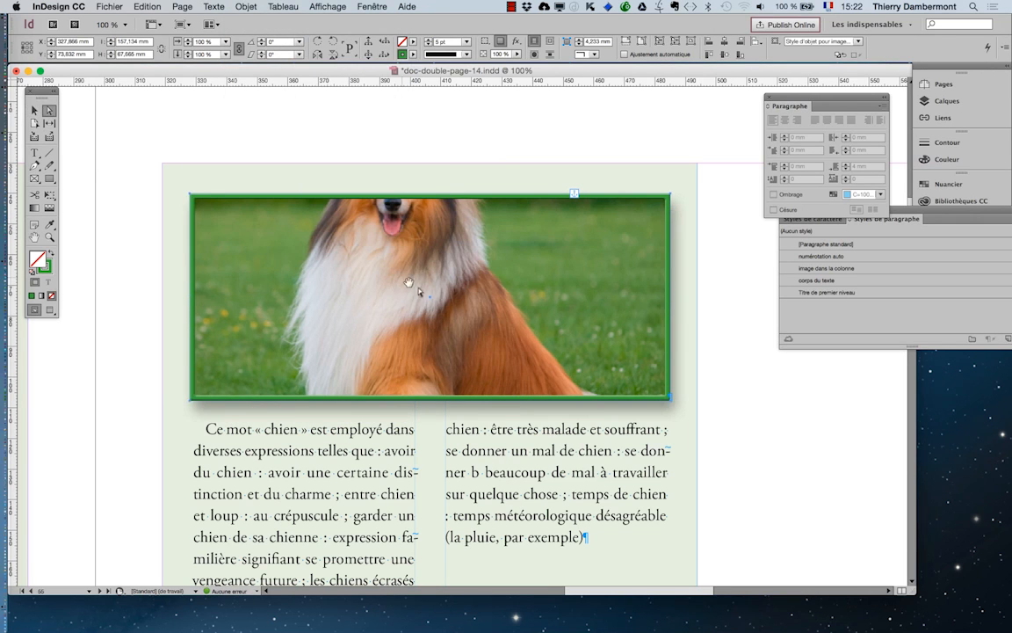
pyautogui.click(434, 297)
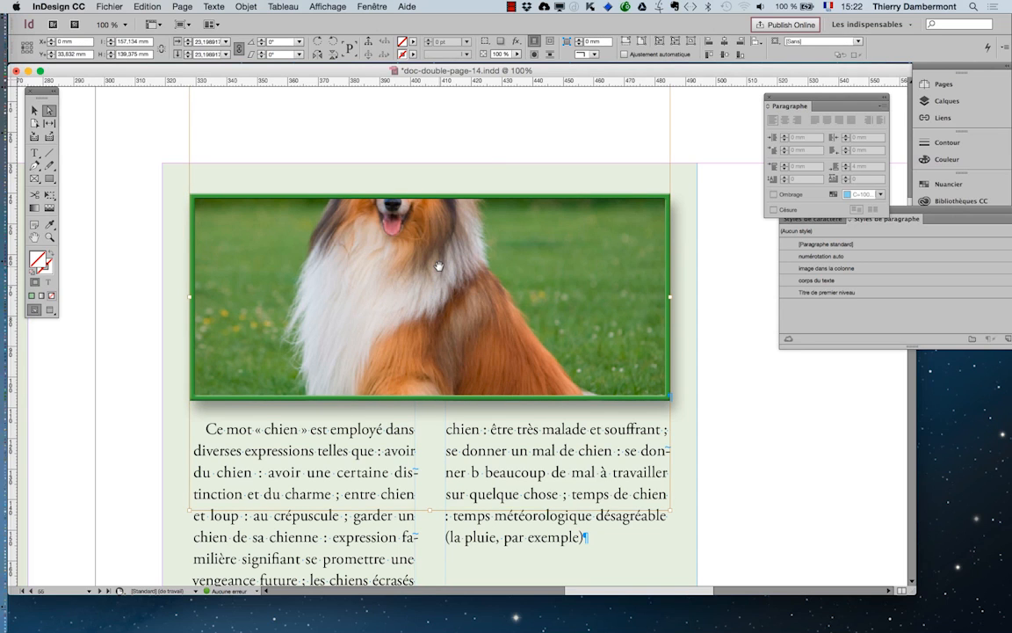
pyautogui.moveTo(438, 290); pyautogui.dragTo(456, 319)
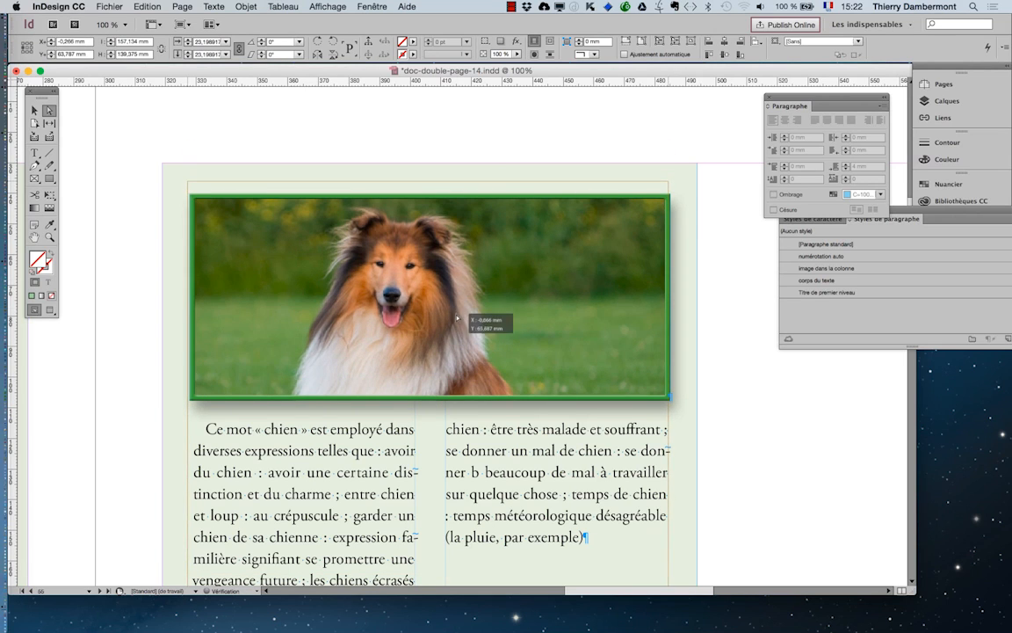
# Step: Insert a page break (Saut de page) before "À l'inverse" in the Corniaud paragraph on page 54
pyautogui.scroll(-1, 458, 320)
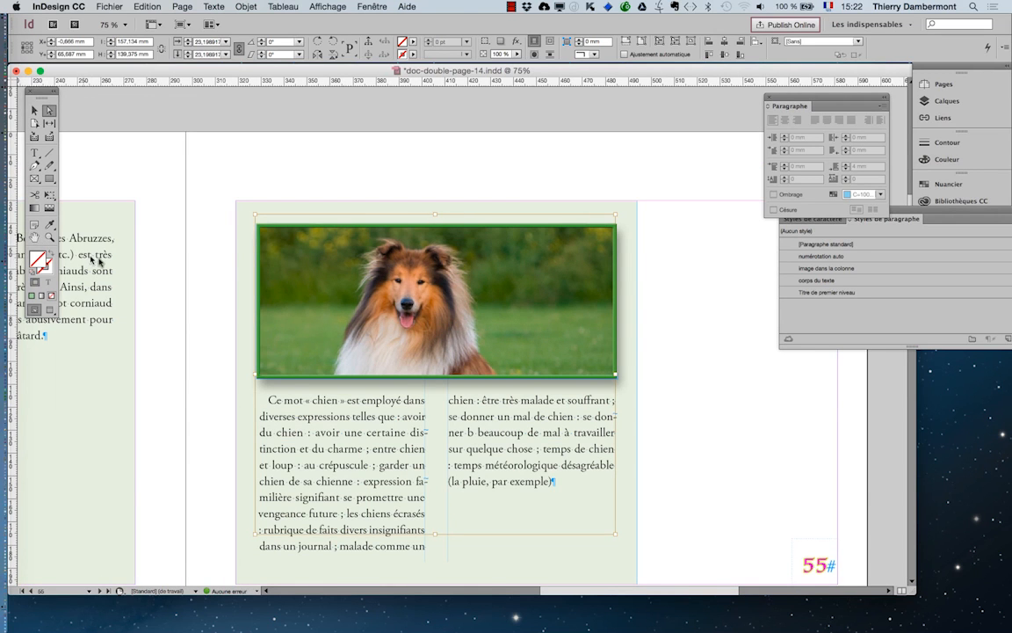
pyautogui.press('h')
pyautogui.moveTo(211, 312); pyautogui.dragTo(457, 331)
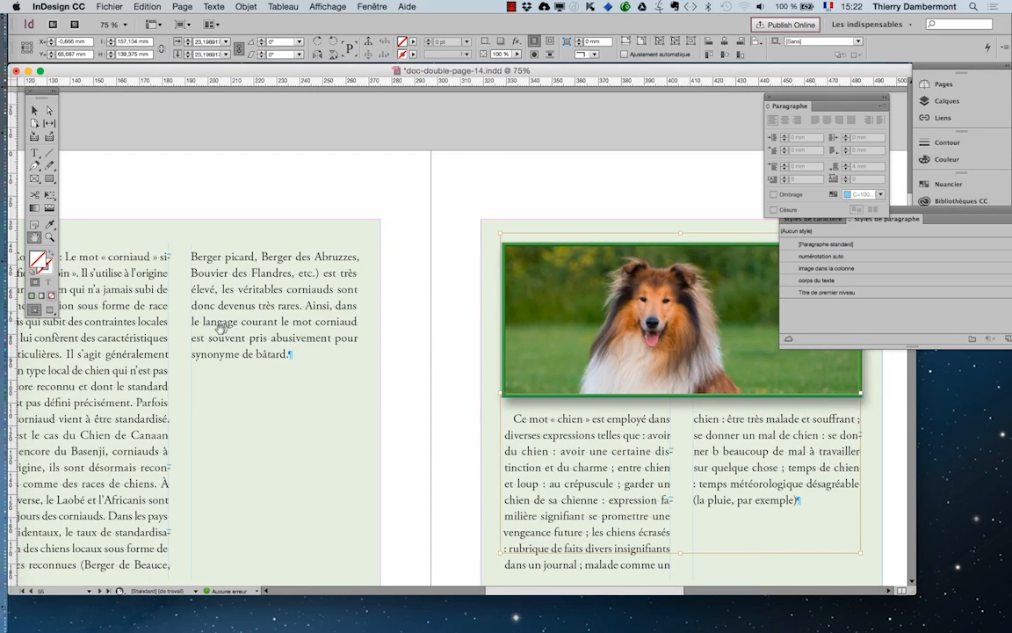
pyautogui.click(34, 152)
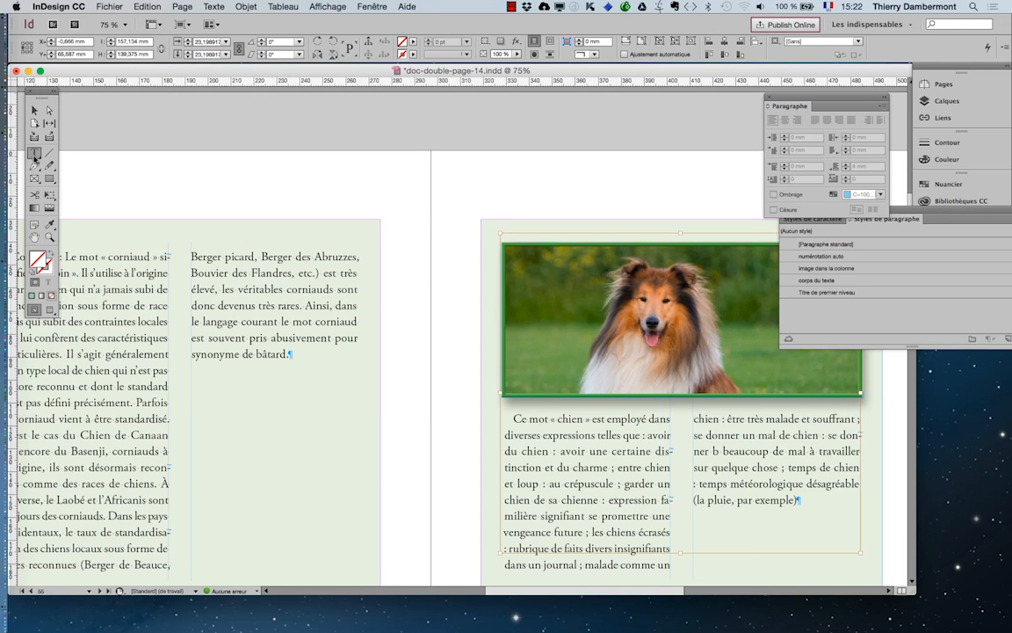
pyautogui.click(155, 437)
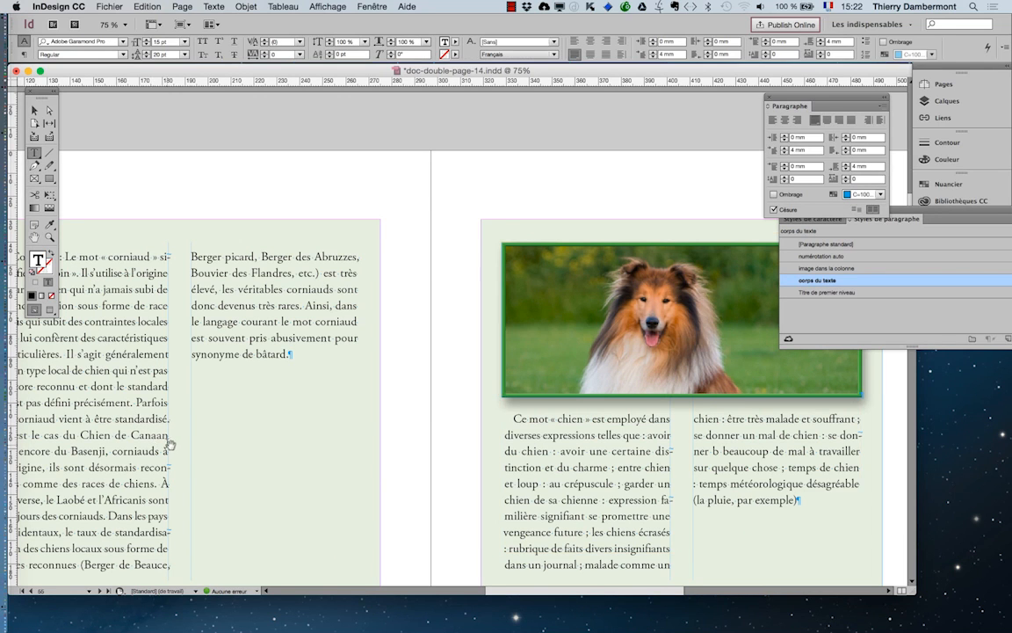
pyautogui.moveTo(212, 411); pyautogui.dragTo(300, 276)
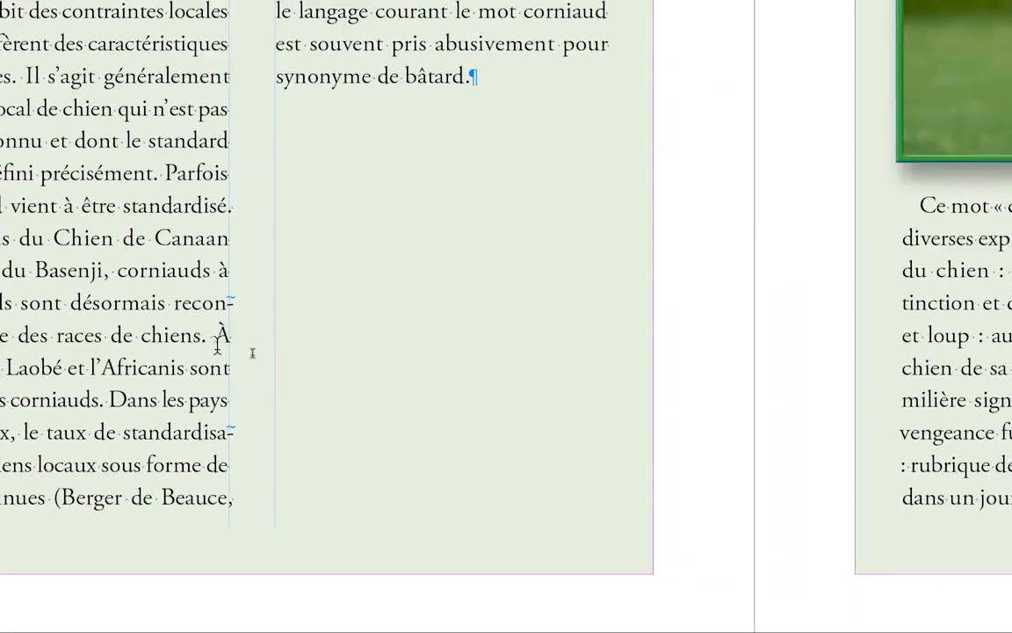
pyautogui.rightClick(217, 349)
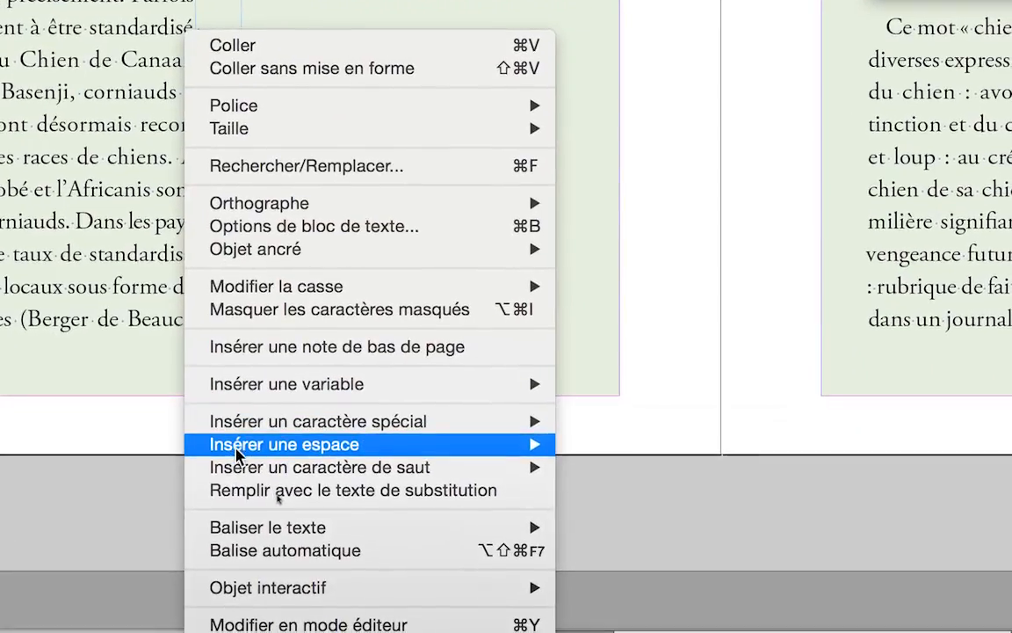
pyautogui.moveTo(309, 625)
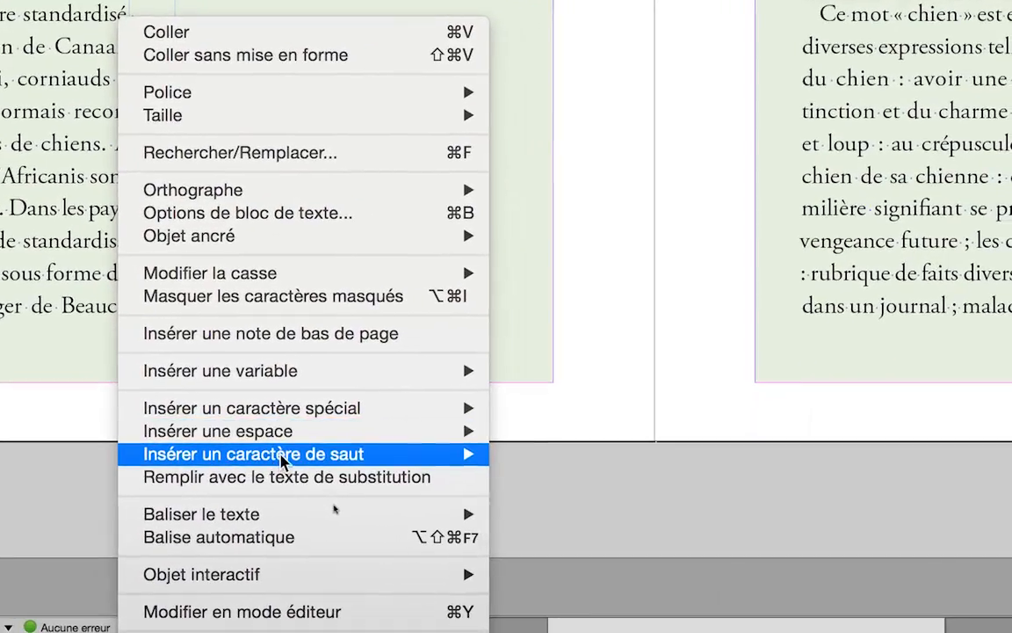
pyautogui.moveTo(401, 463)
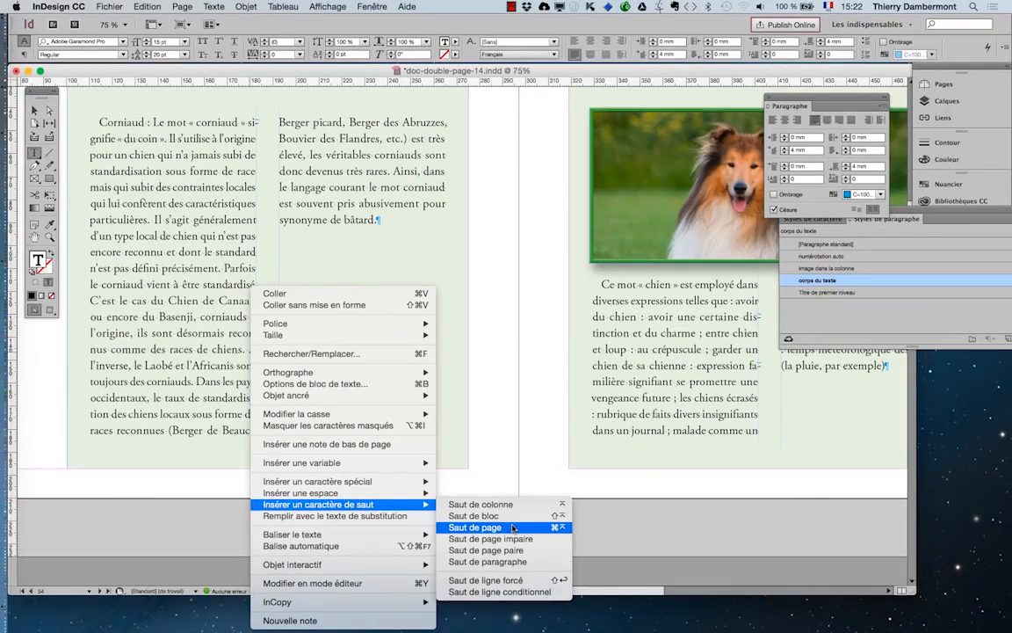
pyautogui.click(512, 528)
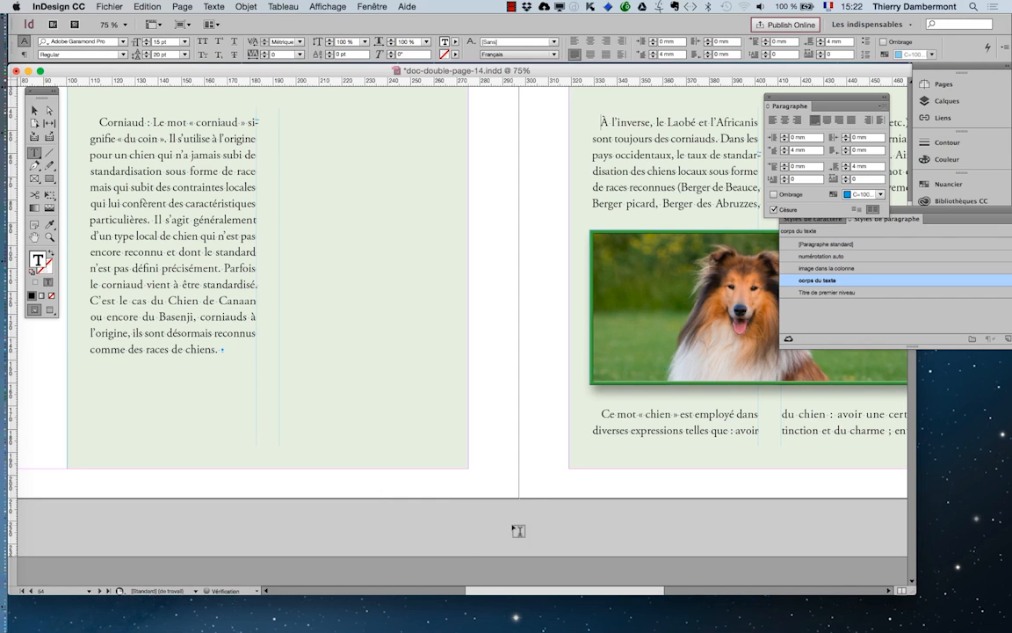
# Step: Preview page 55 without guides or hidden characters, then examine the text flow around the dog image and on the following spread
pyautogui.click(35, 236)
pyautogui.moveTo(537, 345); pyautogui.dragTo(227, 331)
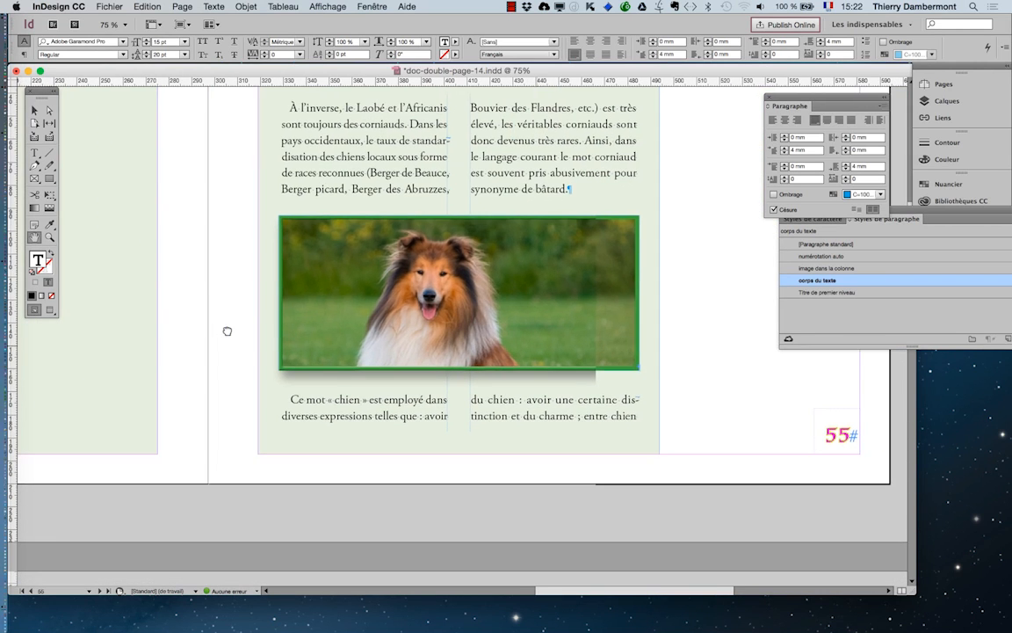
pyautogui.click(50, 309)
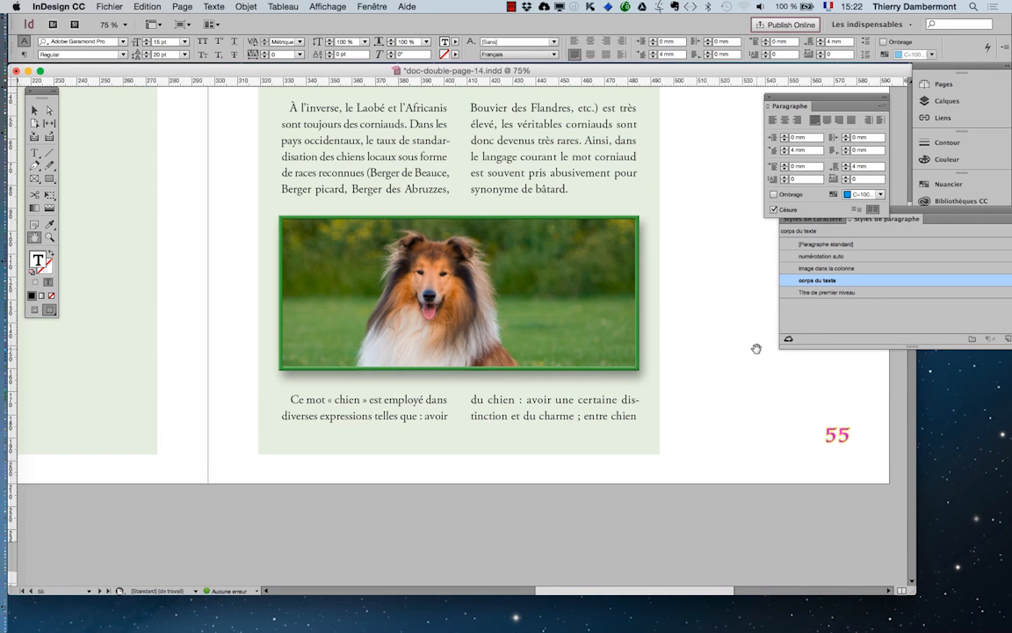
pyautogui.scroll(2, 755, 349)
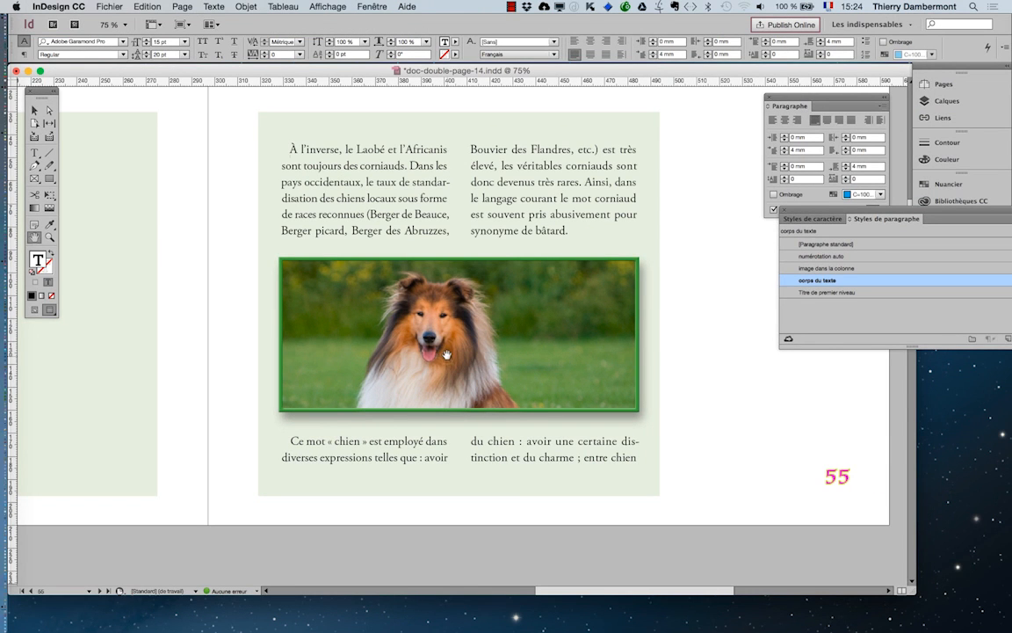
pyautogui.scroll(-1, 442, 355)
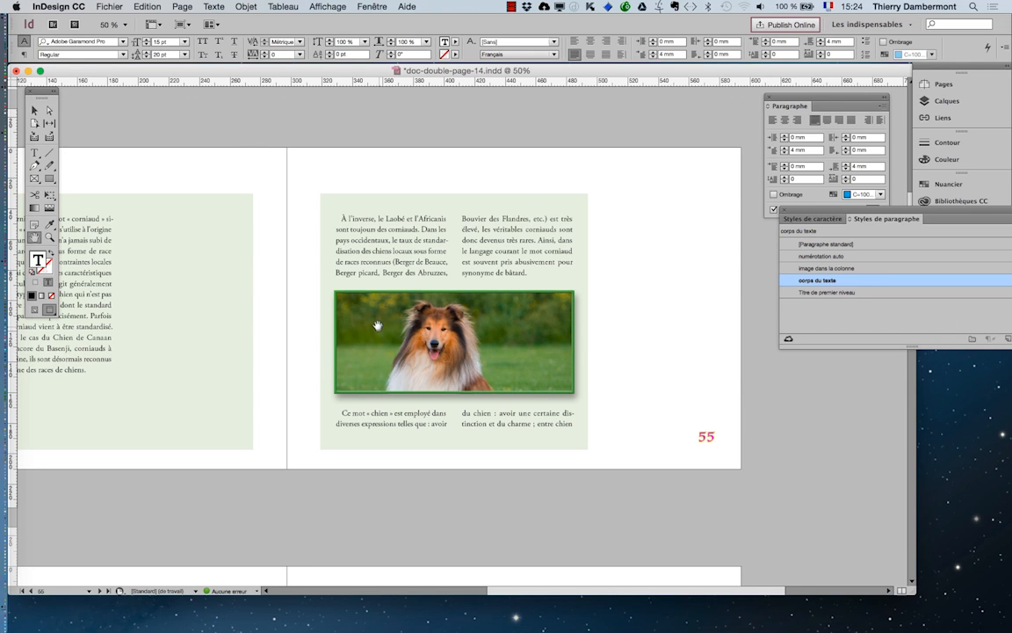
pyautogui.scroll(-1, 378, 321)
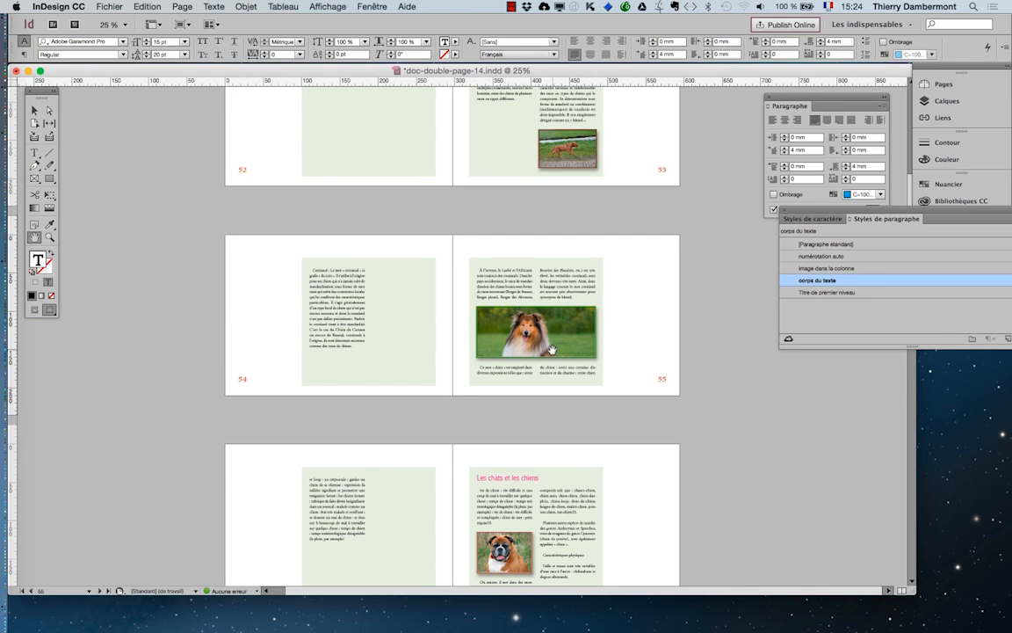
pyautogui.scroll(-2, 521, 461)
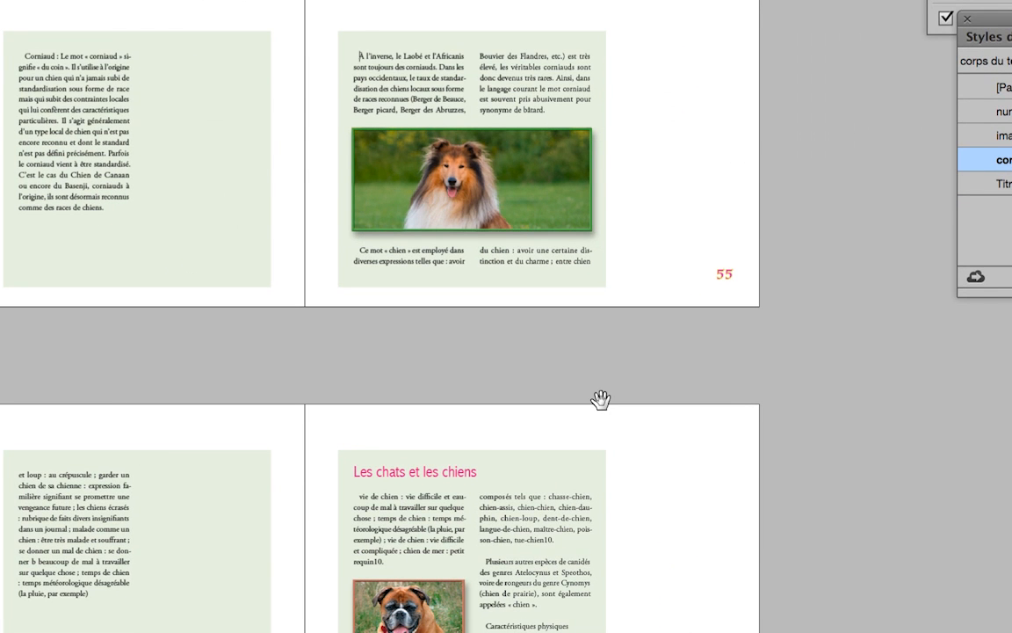
pyautogui.scroll(-2, 601, 404)
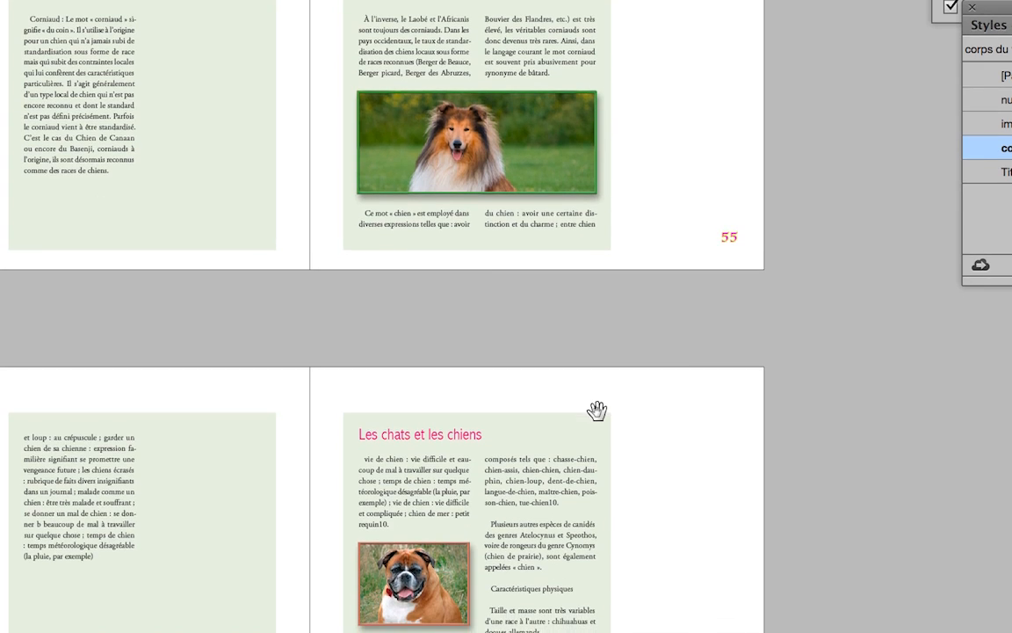
pyautogui.scroll(-4, 597, 410)
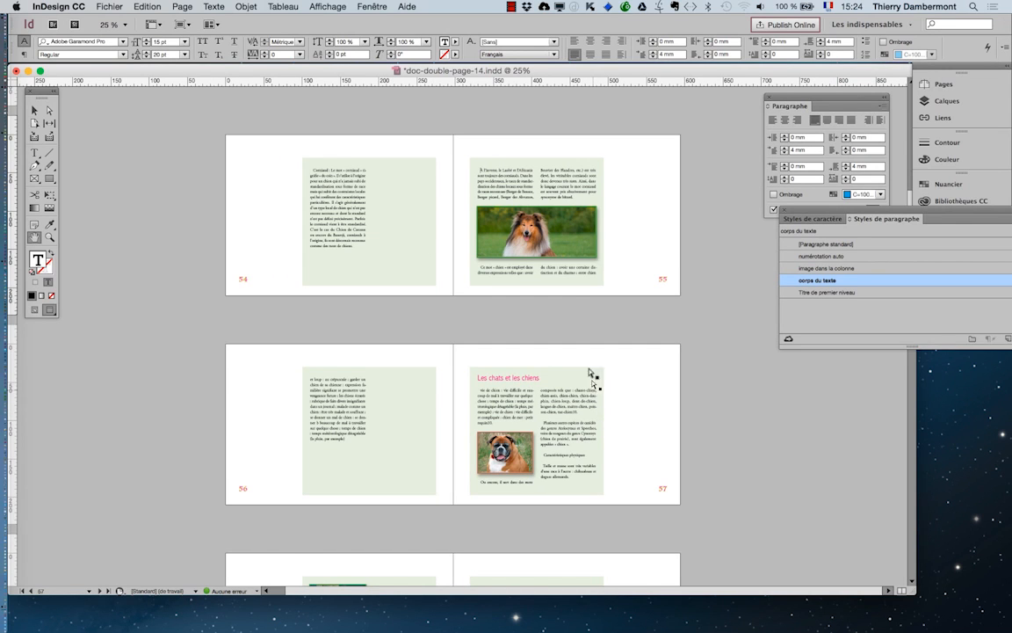
# Step: Return to the normal screen mode, place the text cursor in the dog image's paragraph on page 55, and move the paragraph styles list below the image
pyautogui.keyDown('super'); pyautogui.click(554, 260); pyautogui.keyUp('super')
pyautogui.keyDown('super'); pyautogui.click(555, 260); pyautogui.keyUp('super')
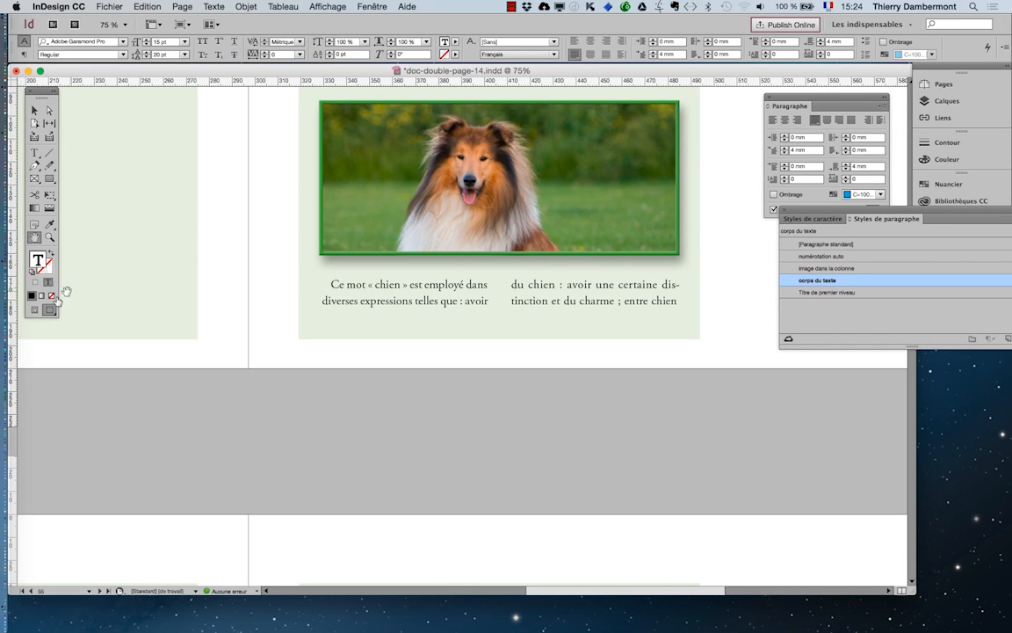
pyautogui.click(32, 311)
pyautogui.click(34, 152)
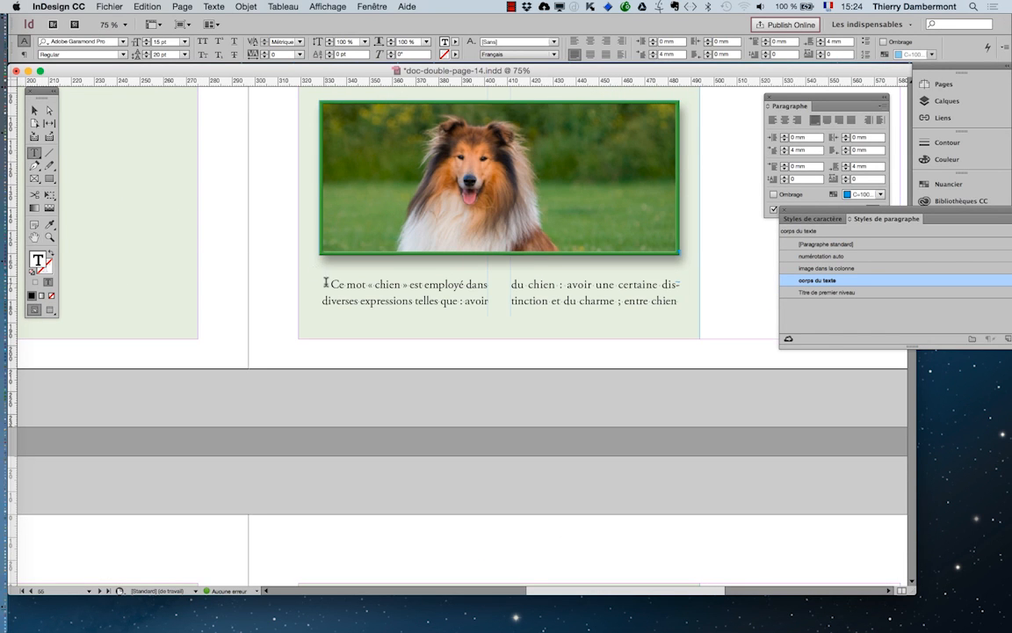
pyautogui.press('Left')
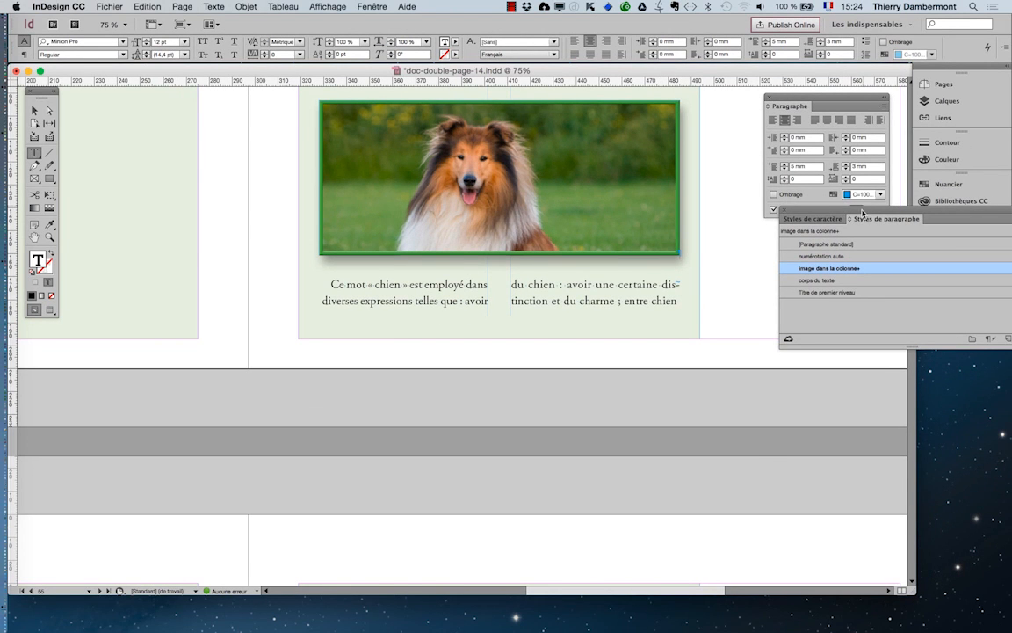
pyautogui.moveTo(862, 213); pyautogui.dragTo(481, 345)
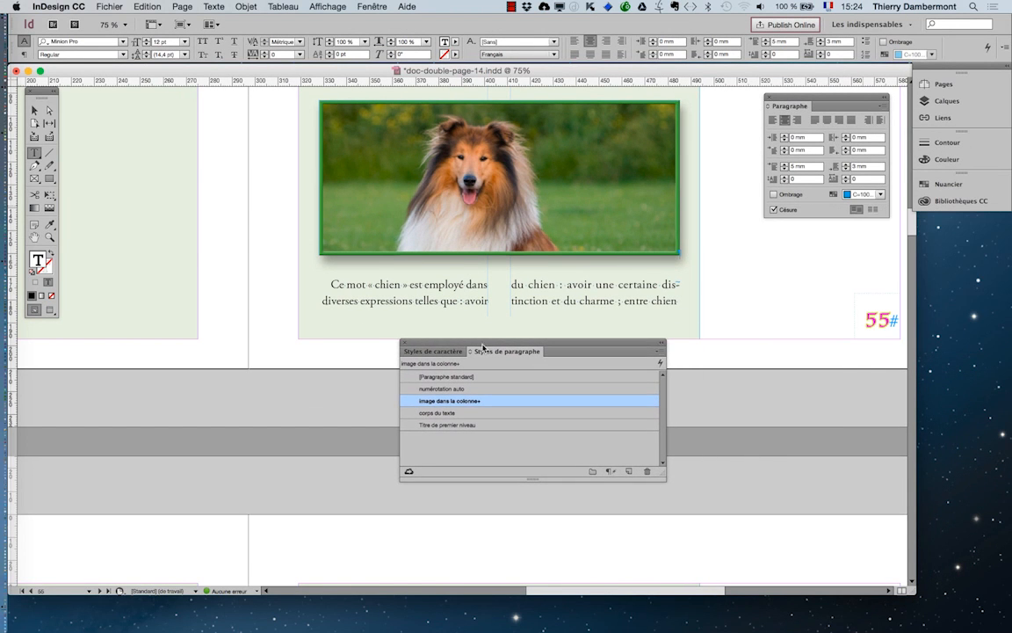
# Step: Create a paragraph style named "images sur deux colonnes" from the dog image's paragraph, based on [Aucun style]
pyautogui.click(659, 353)
pyautogui.click(703, 346)
pyautogui.moveTo(746, 141); pyautogui.dragTo(536, 111)
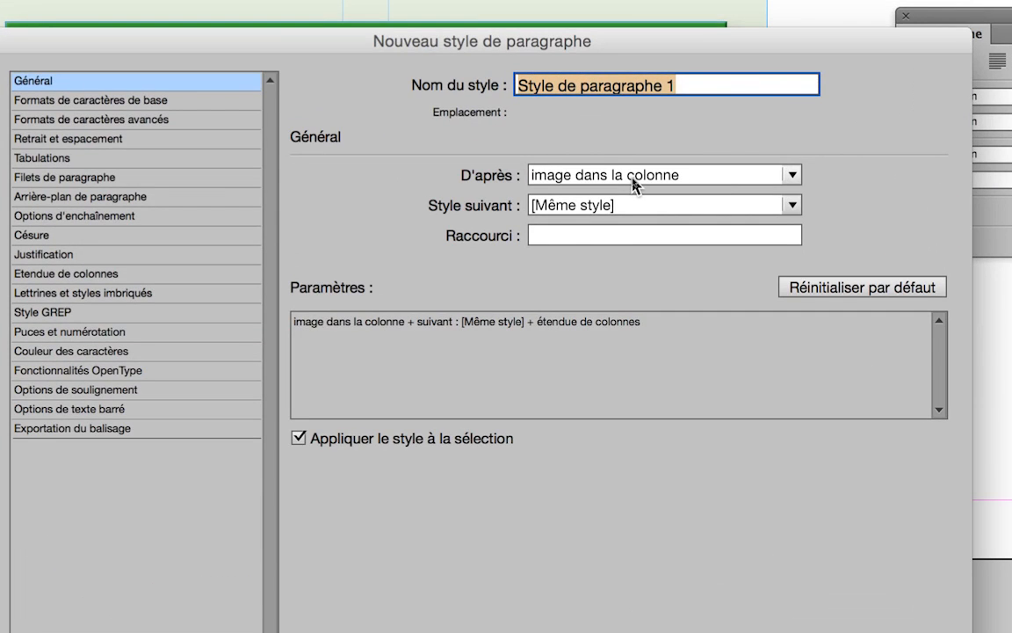
pyautogui.click(634, 184)
pyautogui.click(622, 195)
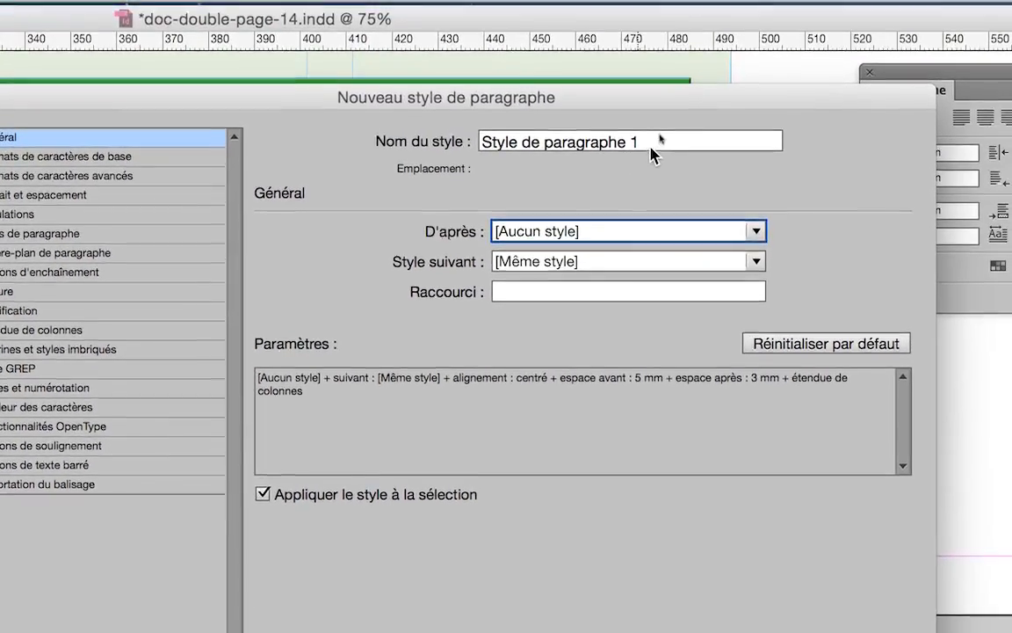
pyautogui.moveTo(696, 82); pyautogui.dragTo(642, 53)
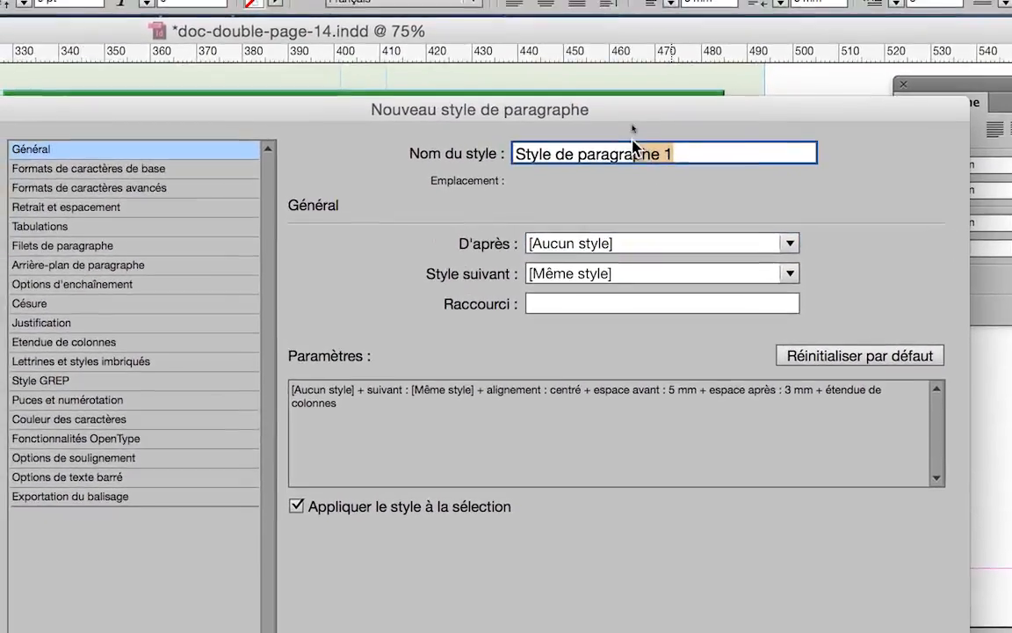
pyautogui.moveTo(632, 129); pyautogui.dragTo(605, 111)
pyautogui.write('images s')
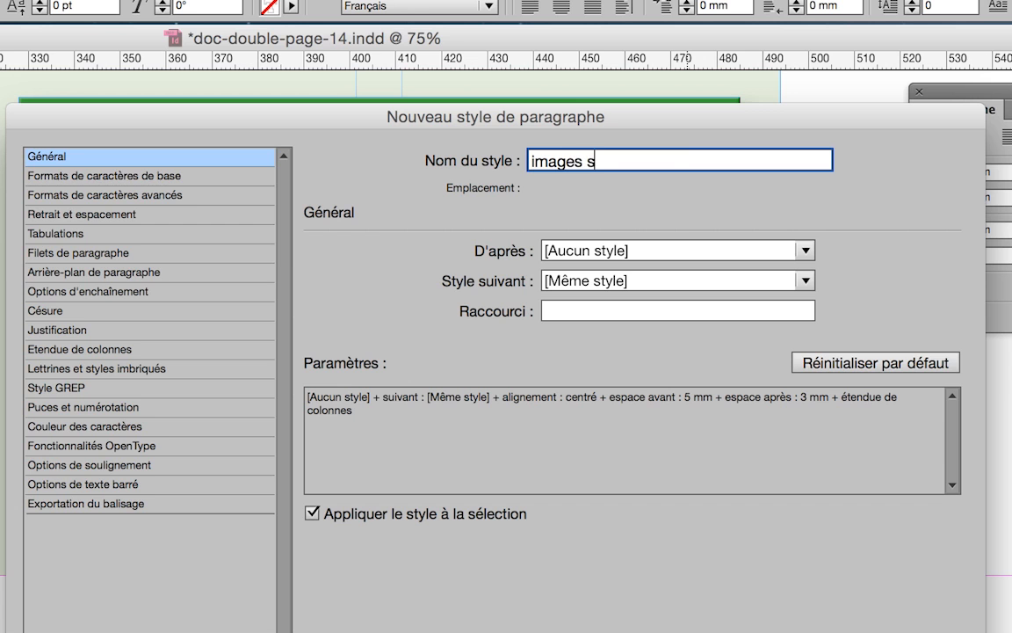
pyautogui.write('ur deux colonnes')
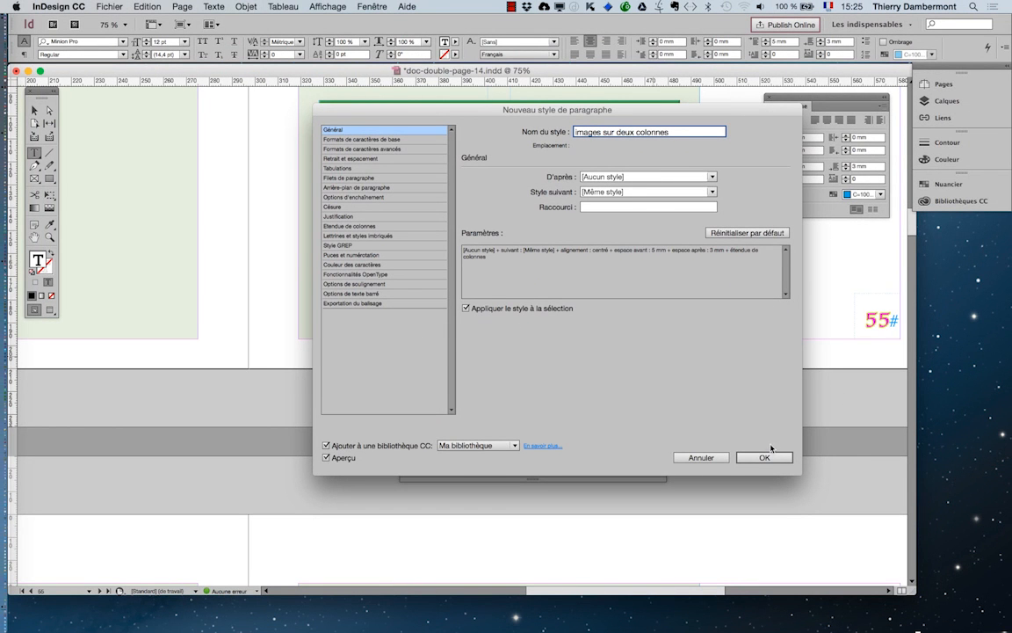
pyautogui.click(764, 457)
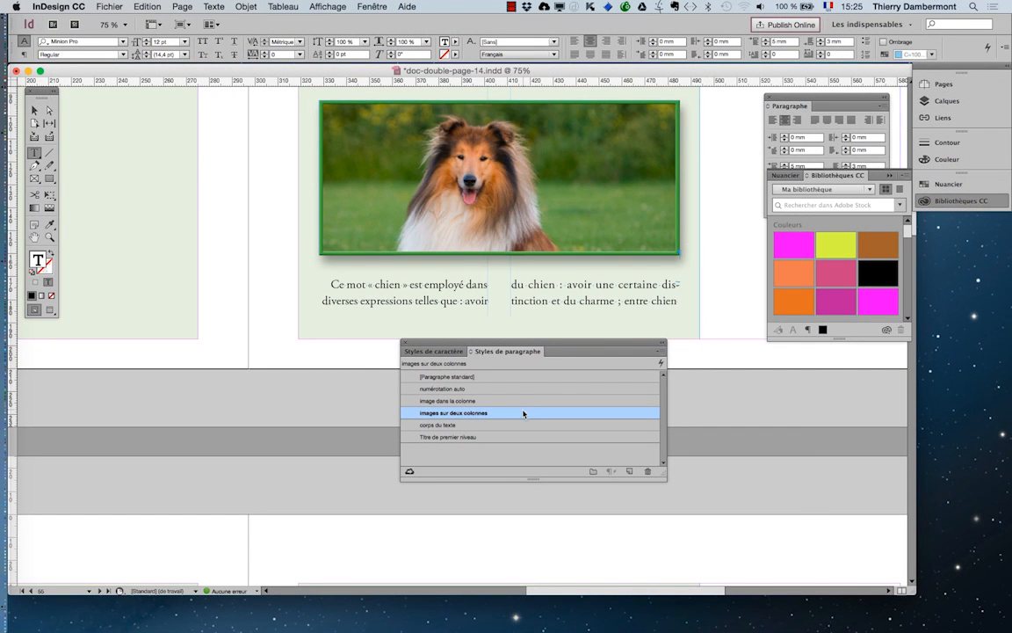
# Step: Check the Etendue de colonnes settings of the "images sur deux colonnes" paragraph style
pyautogui.doubleClick(524, 415)
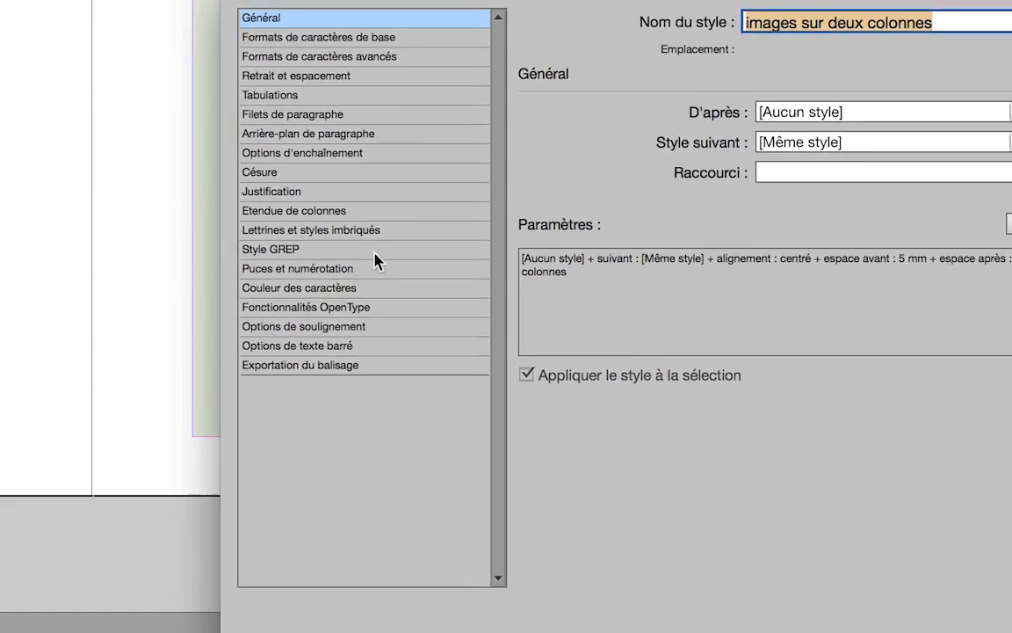
pyautogui.click(395, 226)
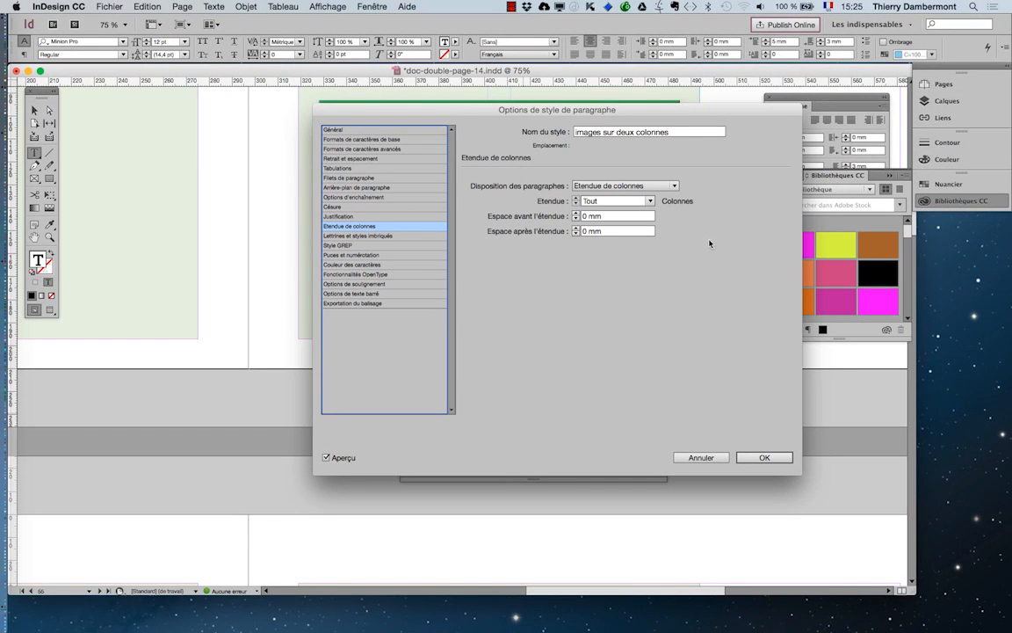
pyautogui.press('Return')
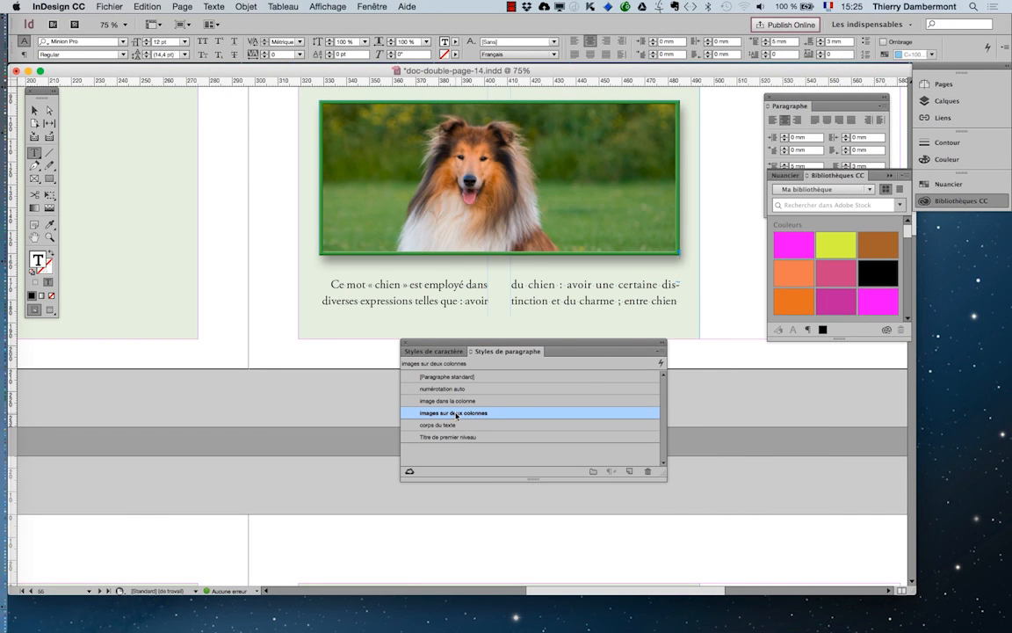